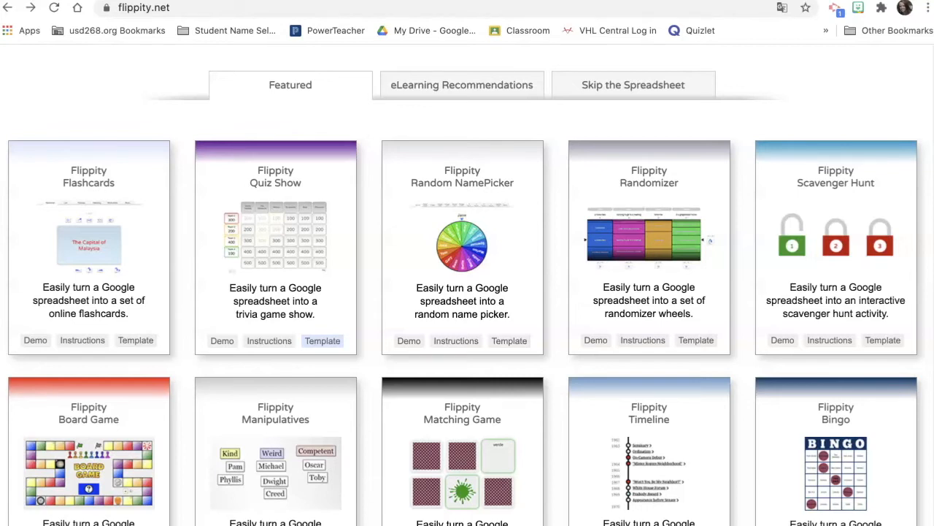
- Open the R2 Spanish I Random Name Picker from the Student Name Selector bookmarks
click(240, 30)
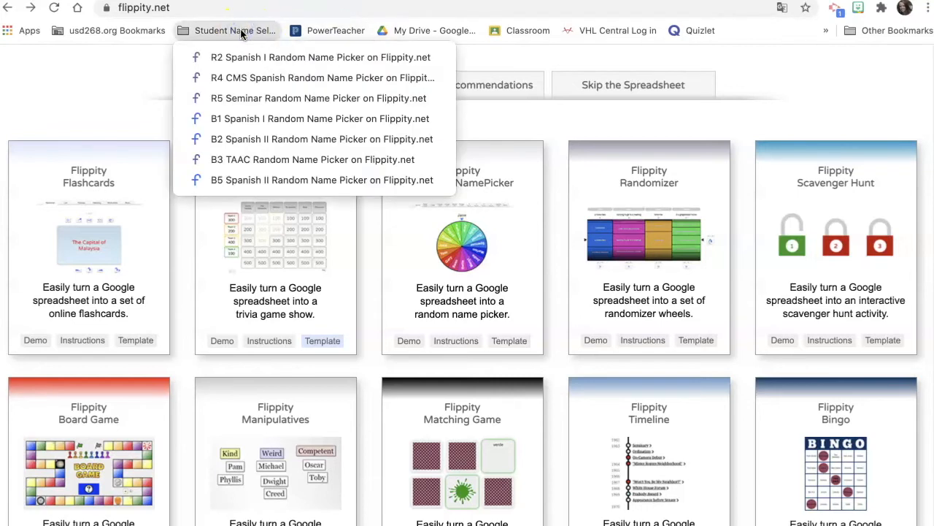
click(245, 60)
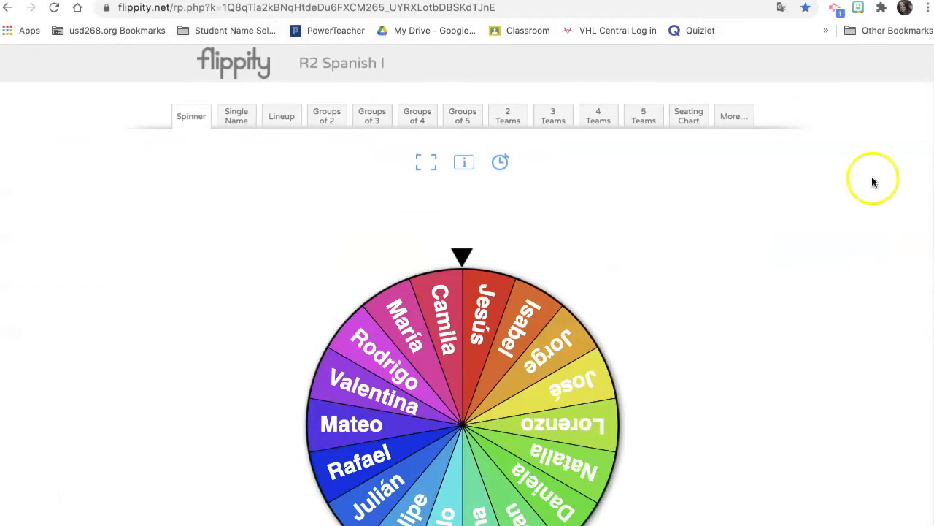
scroll(922, 164, down, 2)
drag(932, 180, 914, 212)
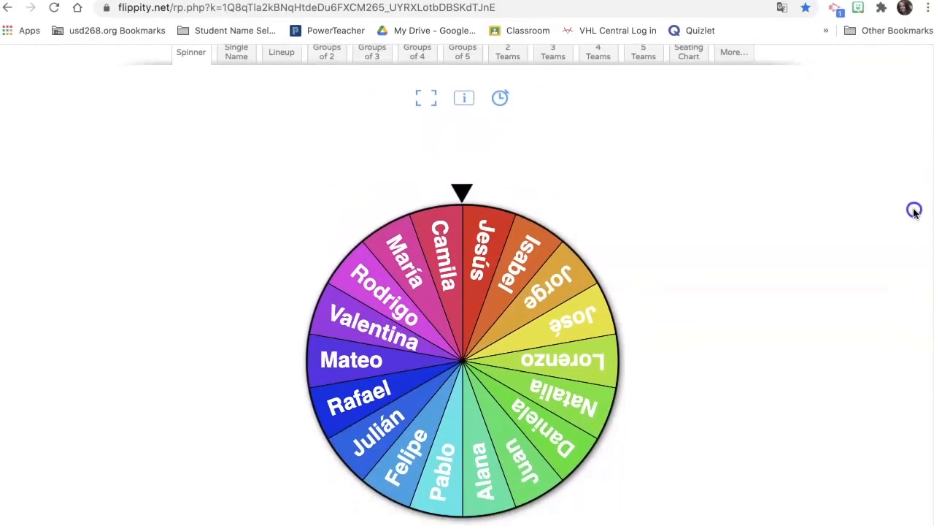
- Spin the name wheel so it lands on José
click(446, 317)
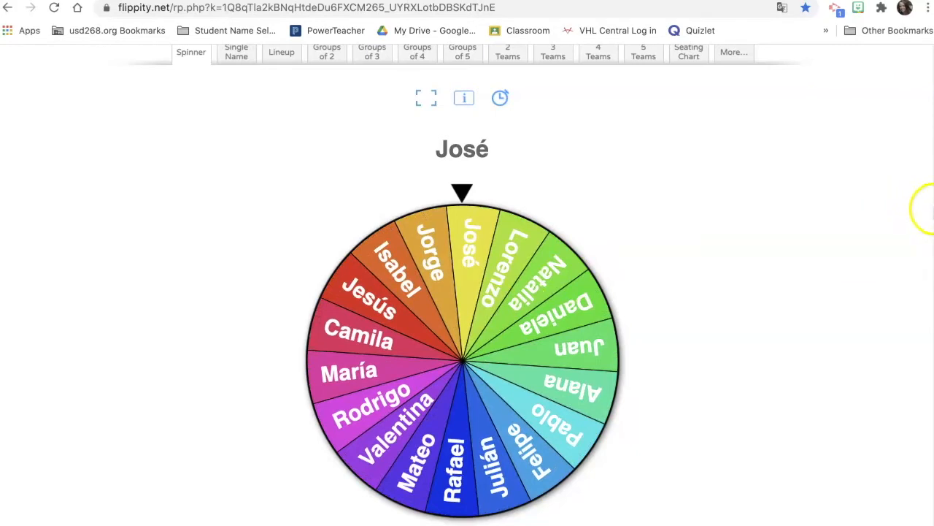
scroll(931, 210, up, 1)
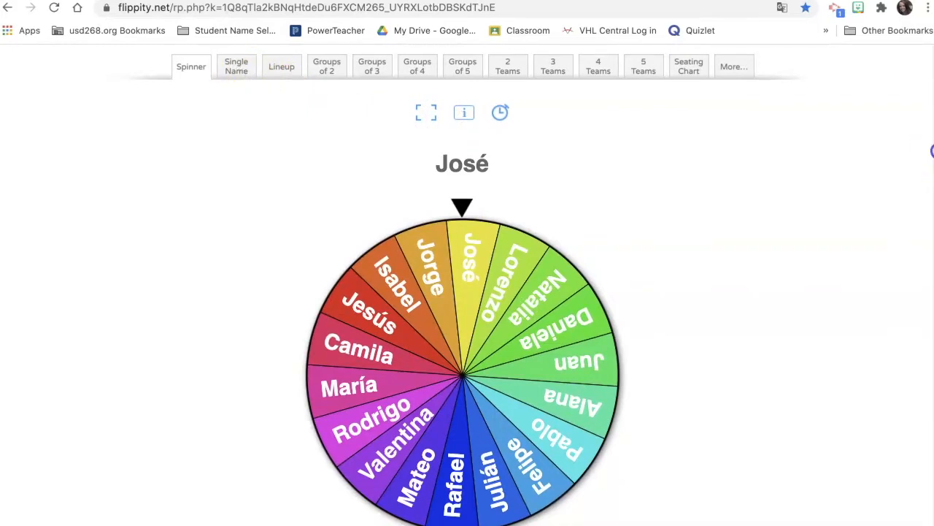
scroll(929, 138, up, 2)
- Switch to the Single Name view and advance through the names until Juan appears
click(236, 89)
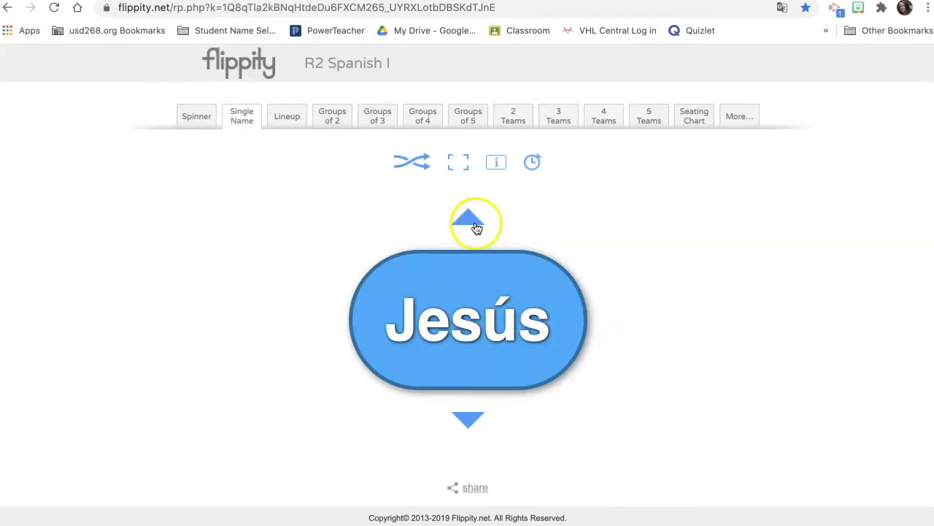
click(471, 419)
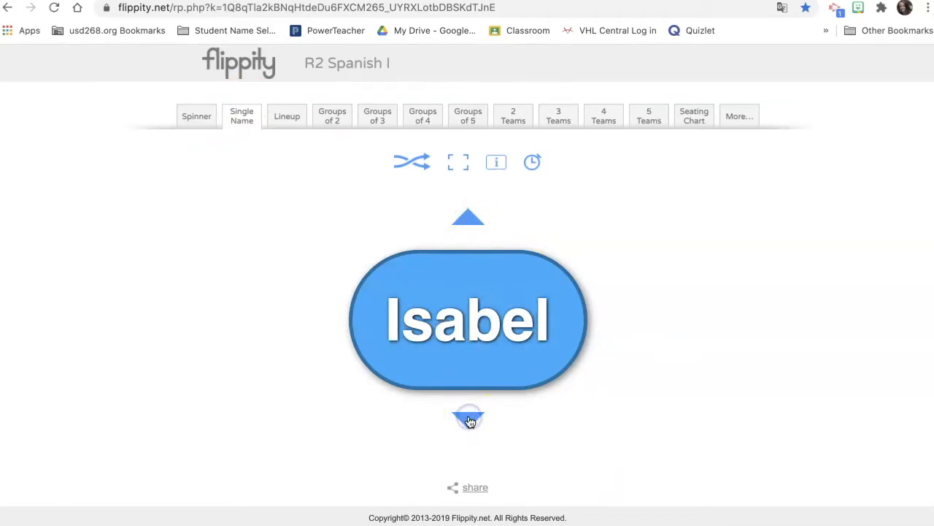
click(470, 419)
click(470, 419)
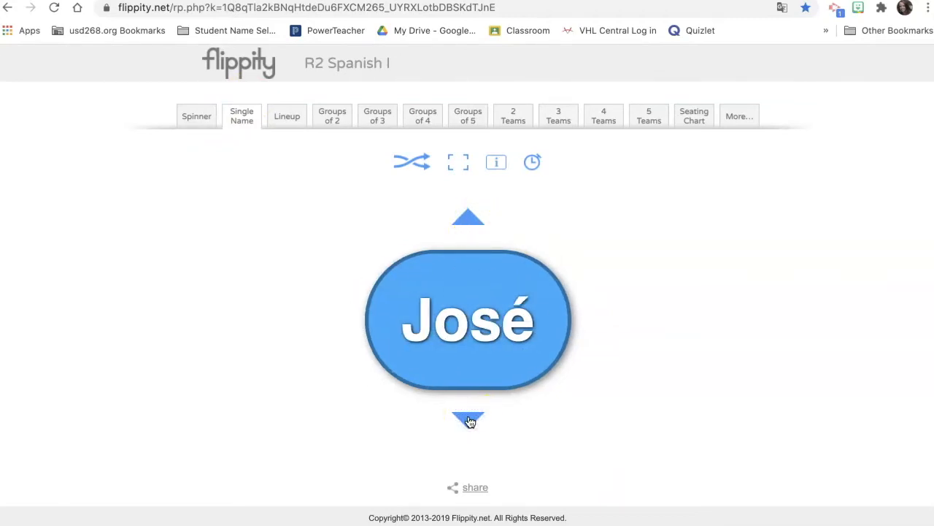
click(470, 420)
click(470, 419)
click(471, 420)
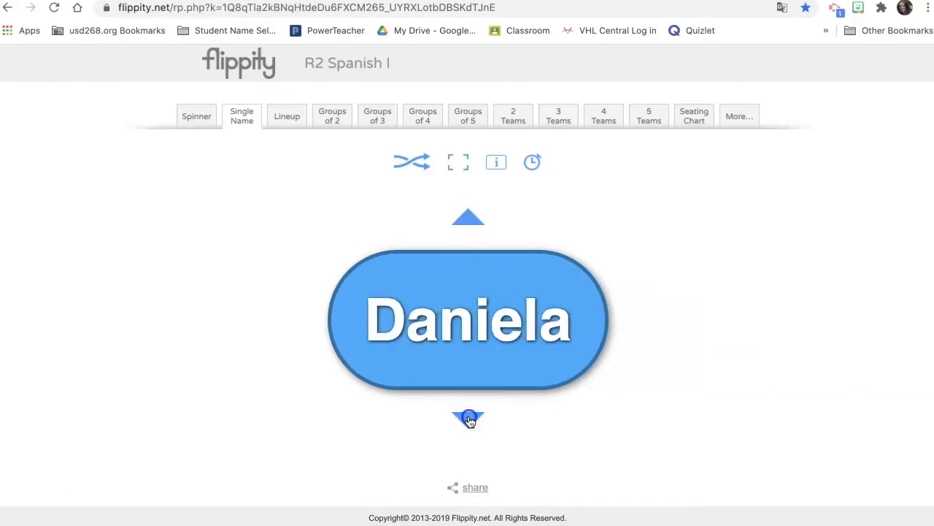
click(471, 420)
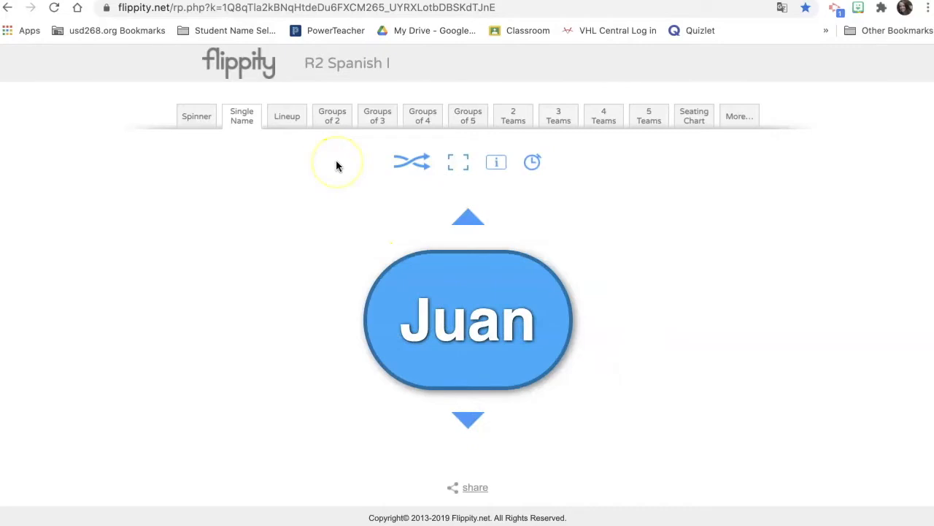
- Split the R2 Spanish I class into pairs and reshuffle the pairs four times
click(334, 118)
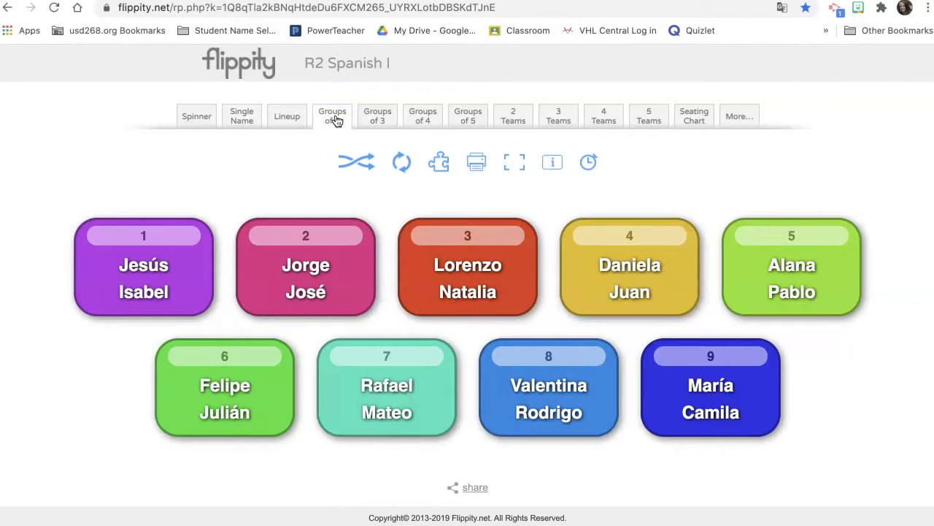
click(355, 159)
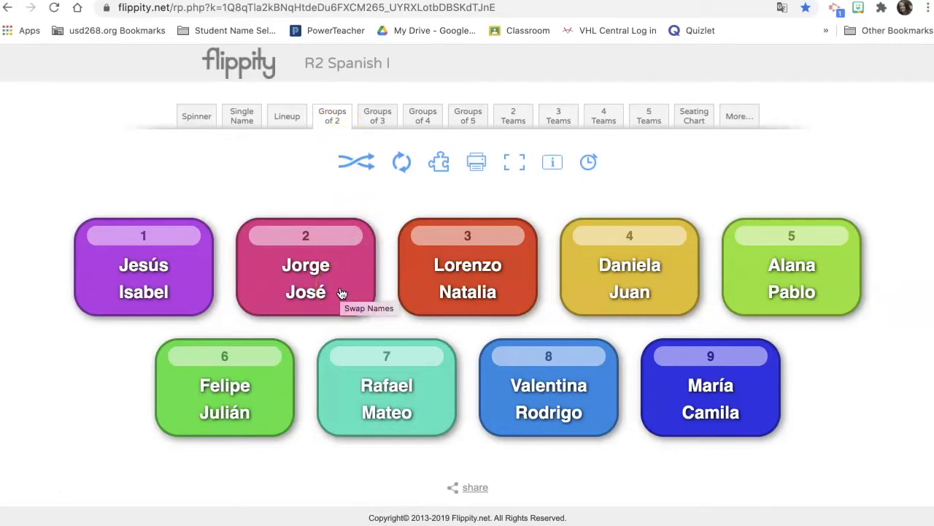
click(357, 166)
click(359, 169)
click(359, 169)
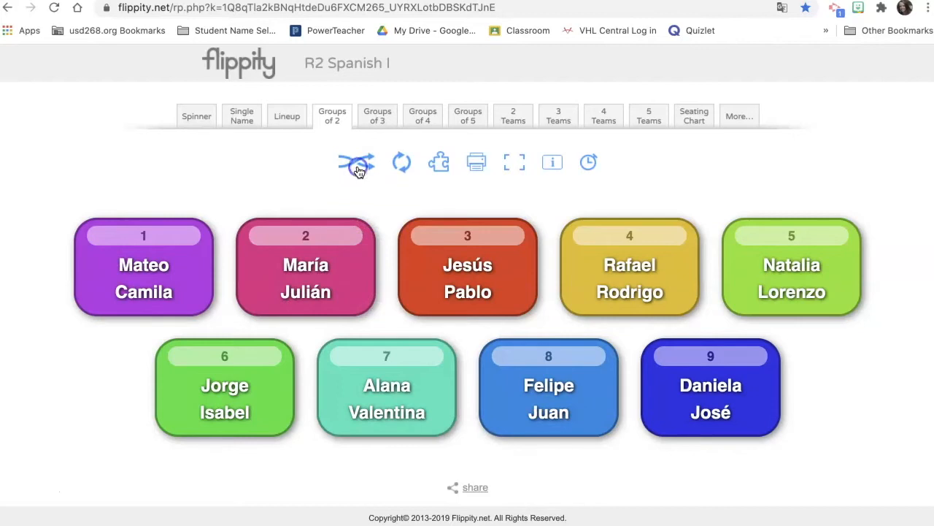
- Regroup into groups of three, groups of four, then two teams, reshuffling the teams twice
click(377, 116)
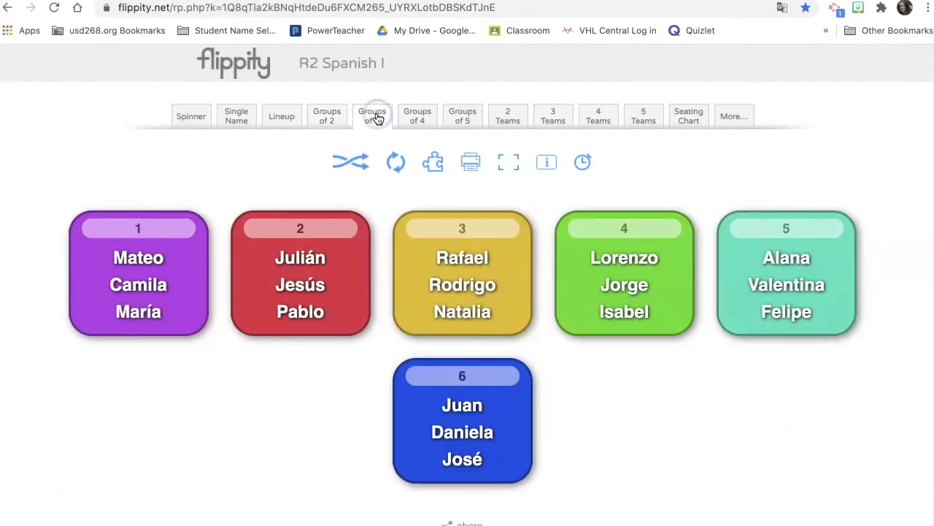
click(417, 117)
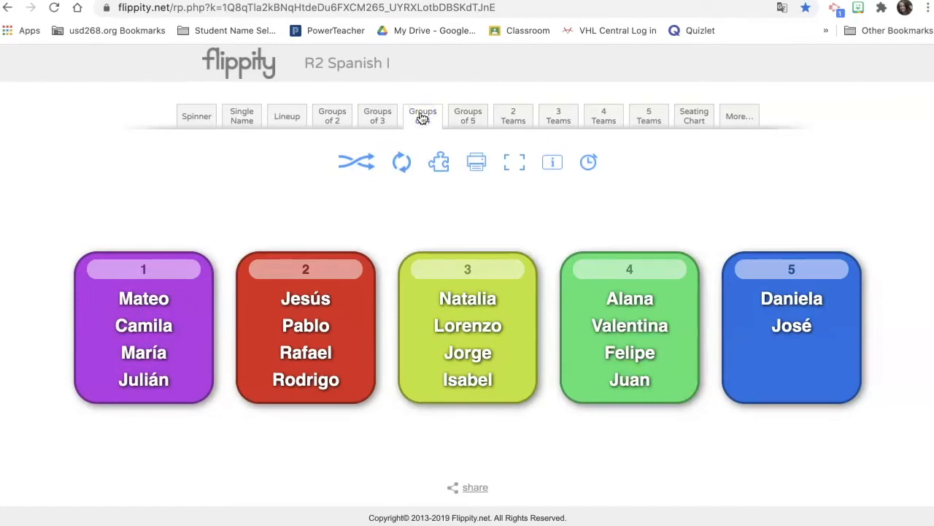
click(516, 115)
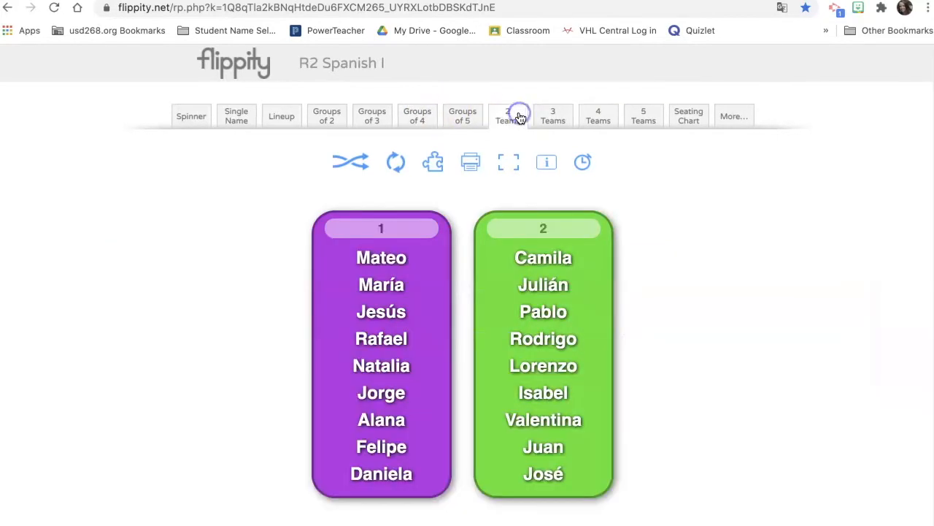
click(353, 164)
click(392, 161)
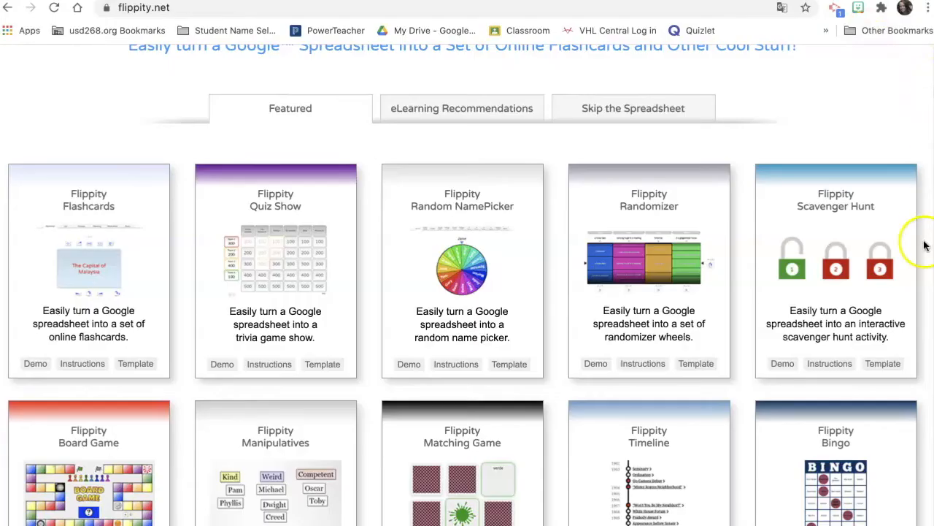
- Open the Bingo demo and select its player link for copying
scroll(921, 241, down, 3)
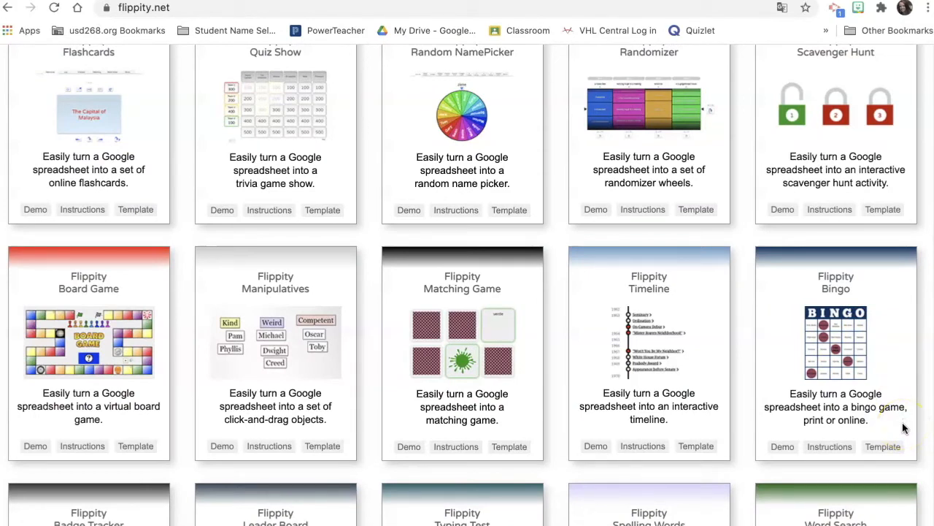
click(783, 446)
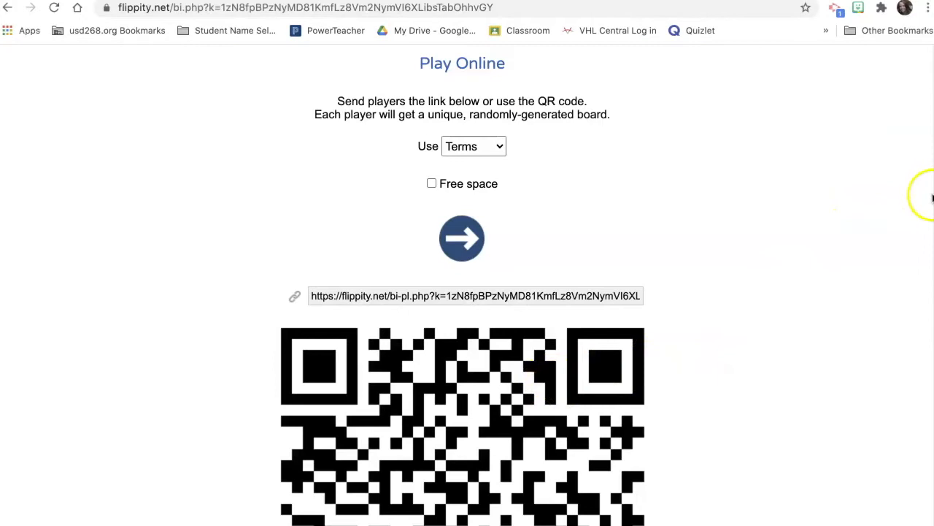
drag(931, 197, 928, 253)
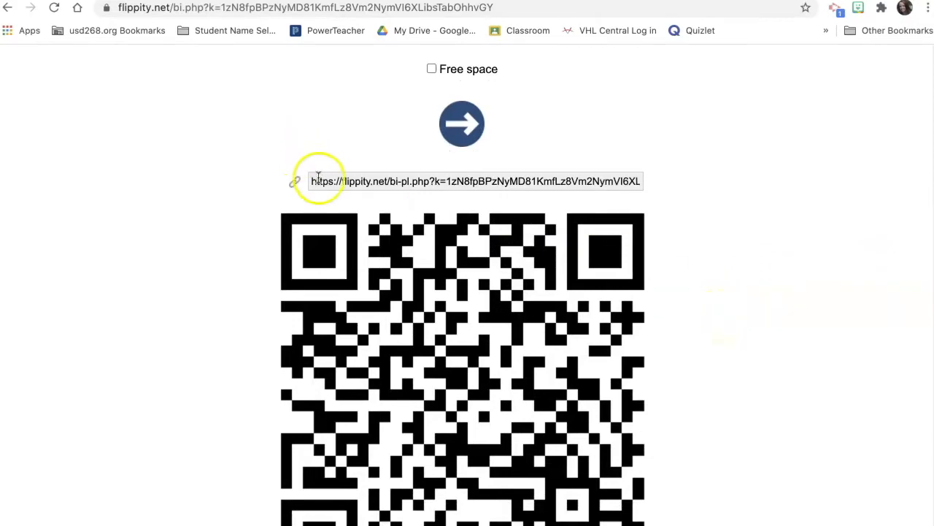
click(344, 184)
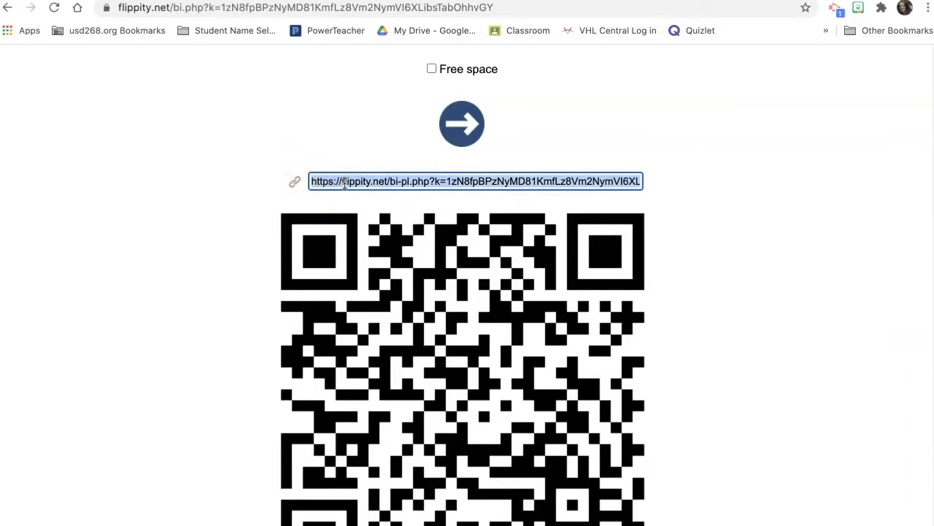
- Paste the copied bingo player link into the address bar and load the player's card
click(511, 7)
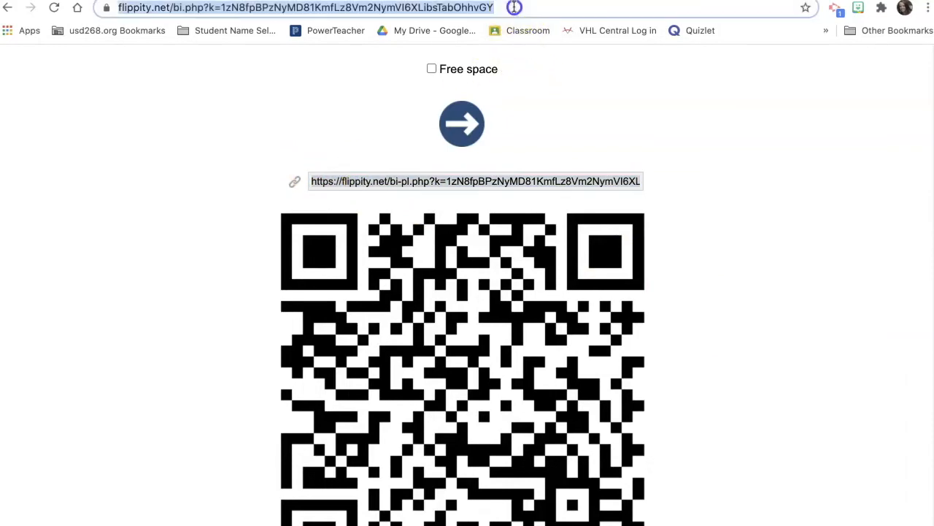
key(Return)
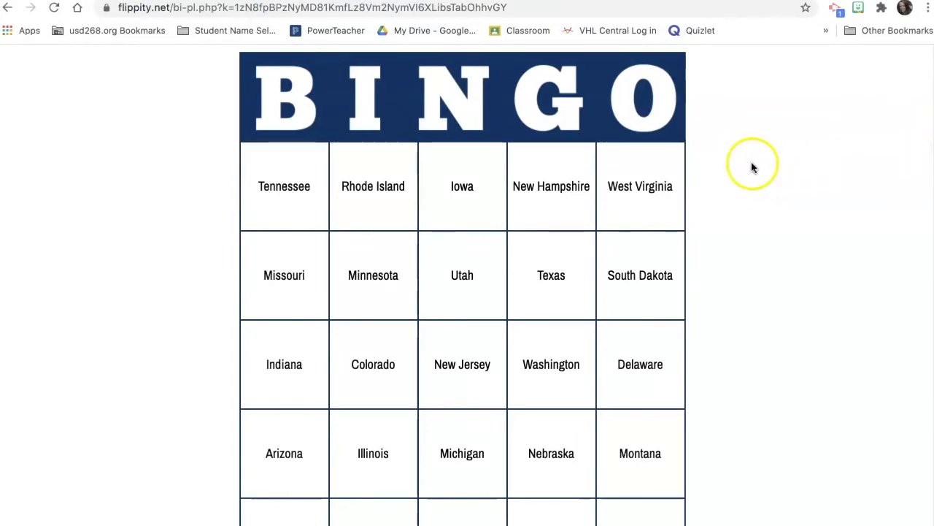
- Mark West Virginia, Utah, Tennessee, Indiana and Washington on the bingo card
click(633, 199)
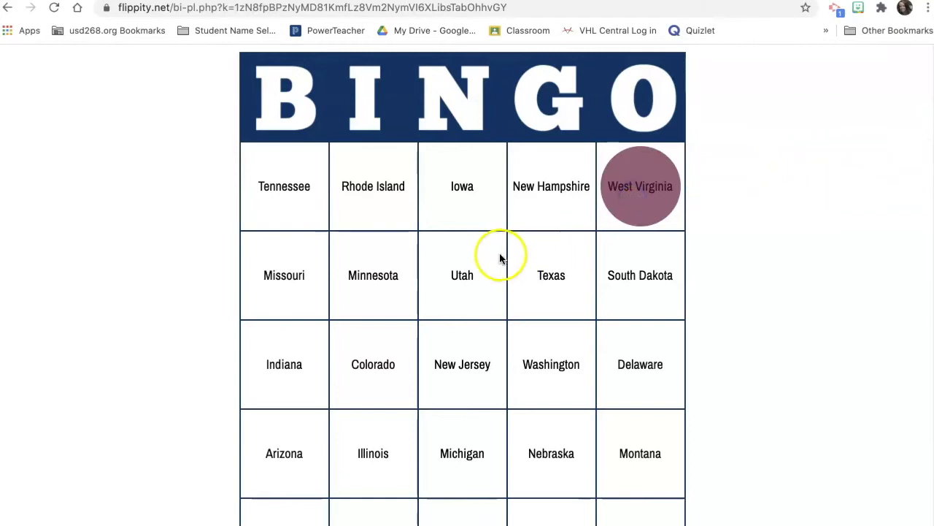
click(468, 278)
click(313, 200)
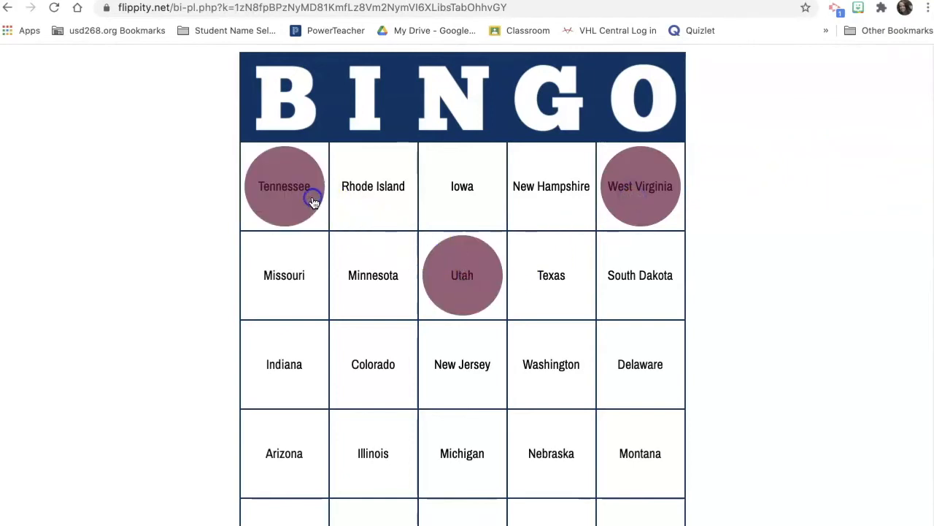
click(298, 203)
click(299, 394)
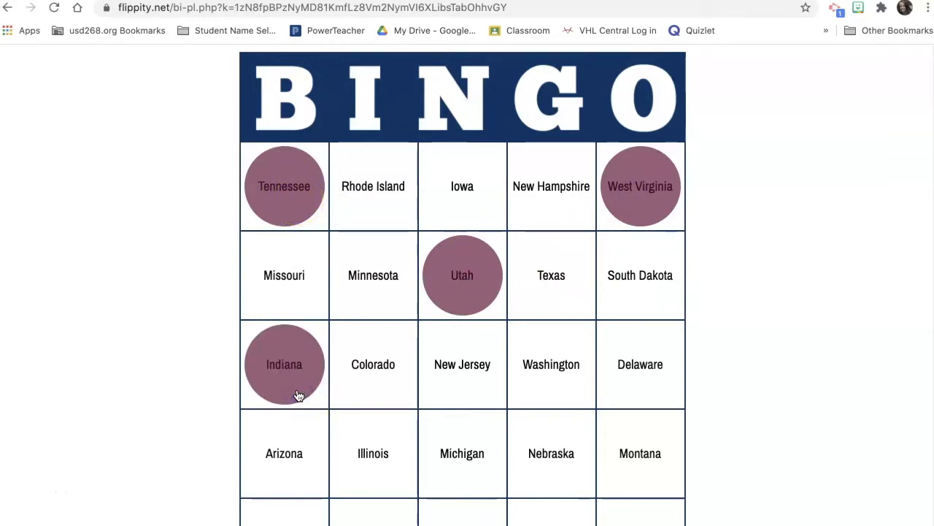
click(549, 375)
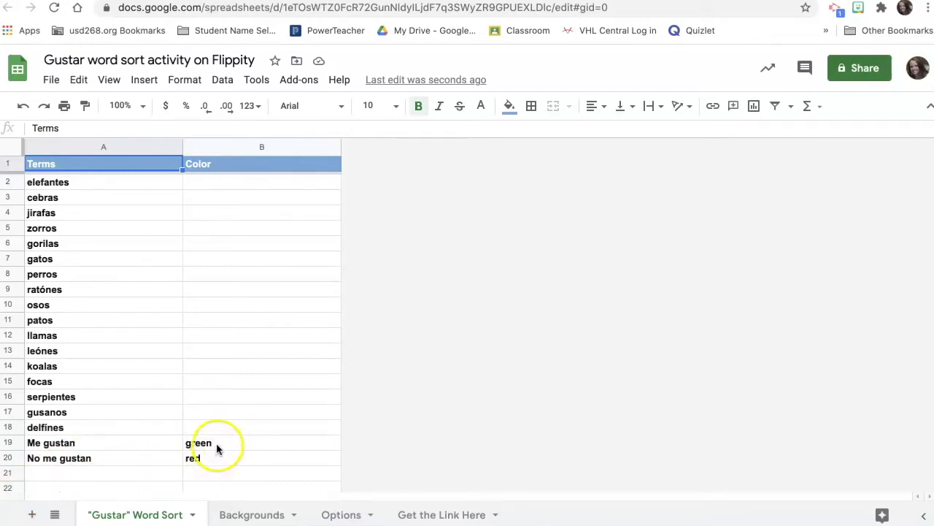
- Review the Backgrounds and Options sheets, then check the spreadsheet's Publish to the web setting
click(255, 514)
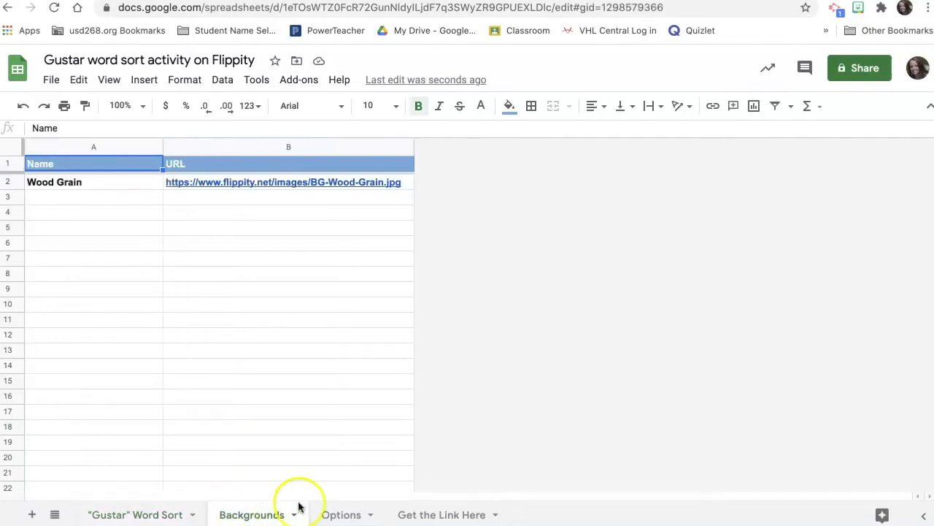
click(358, 515)
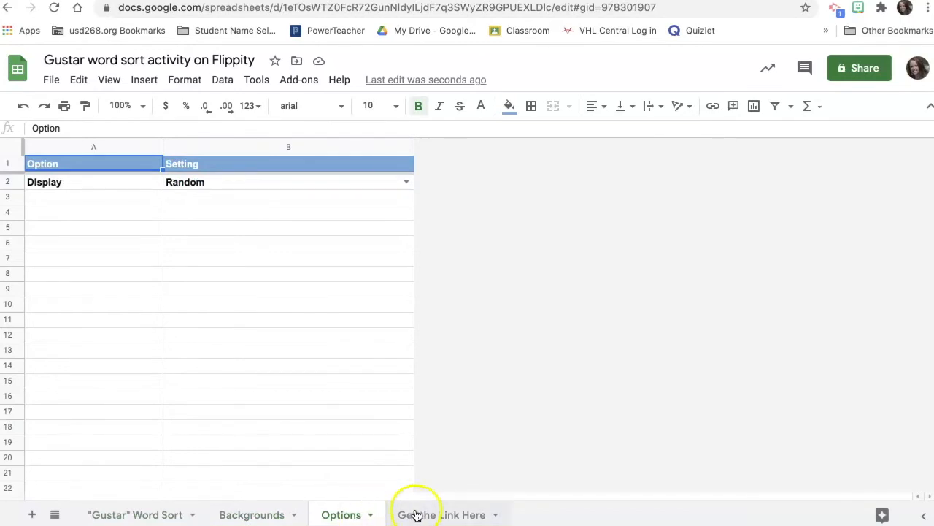
click(165, 516)
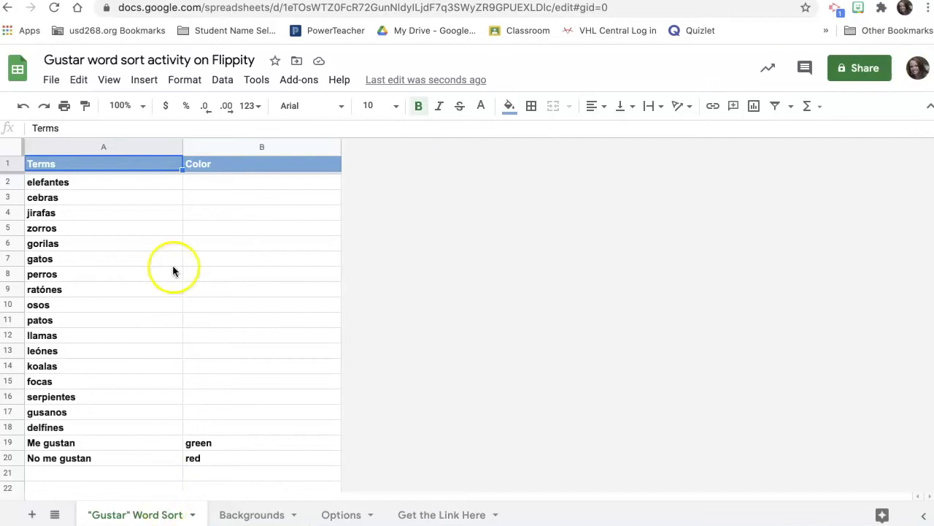
click(51, 80)
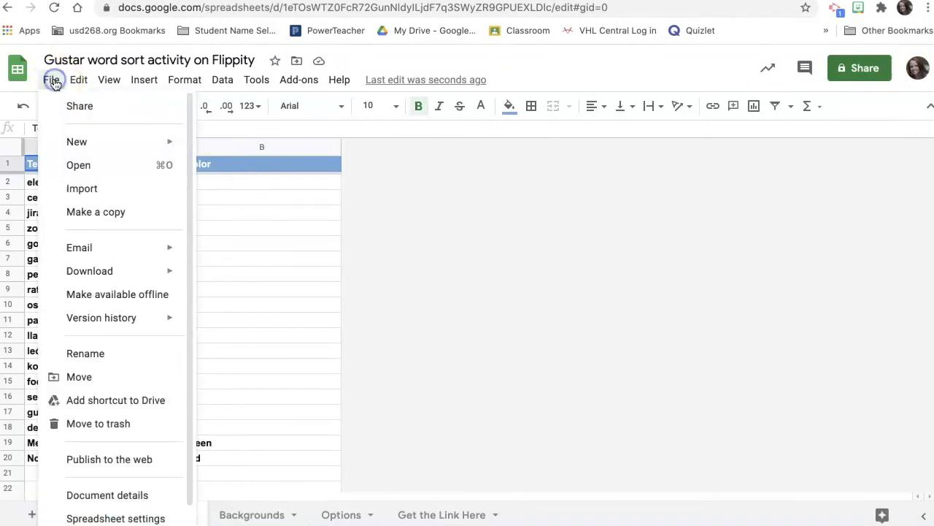
- Open the Flippity word sort from the link in cell A2 of Get the Link Here
click(429, 515)
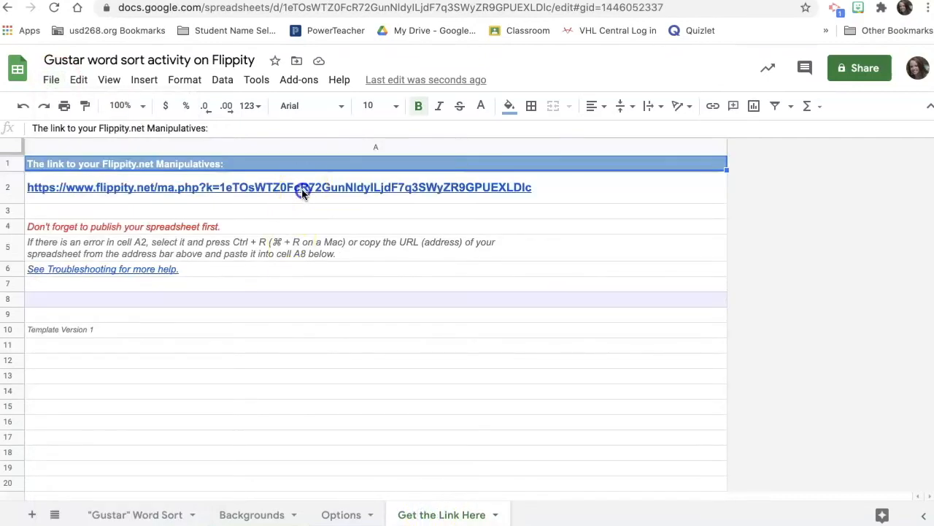
click(302, 187)
click(185, 220)
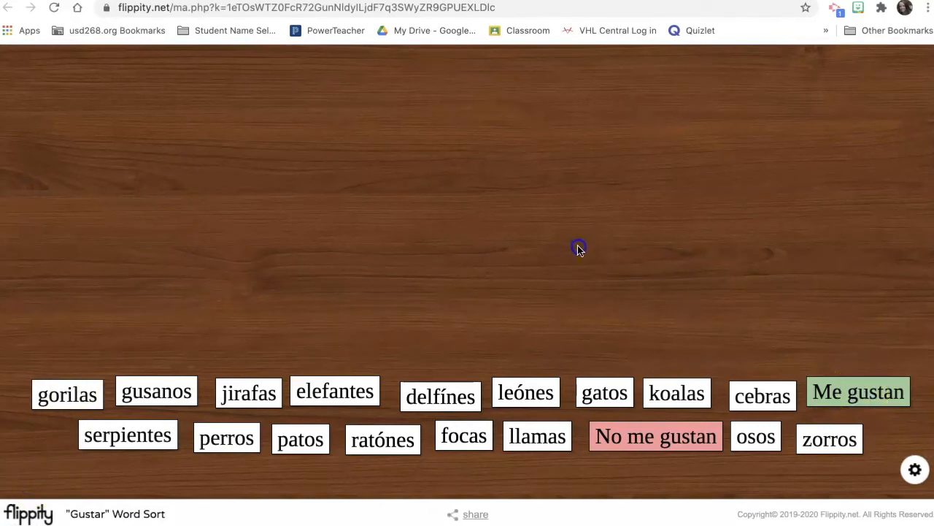
- Put Me gustan and No me gustan on top, with elefantes and jirafas under Me gustan and gusanos under No me gustan
drag(834, 389, 212, 99)
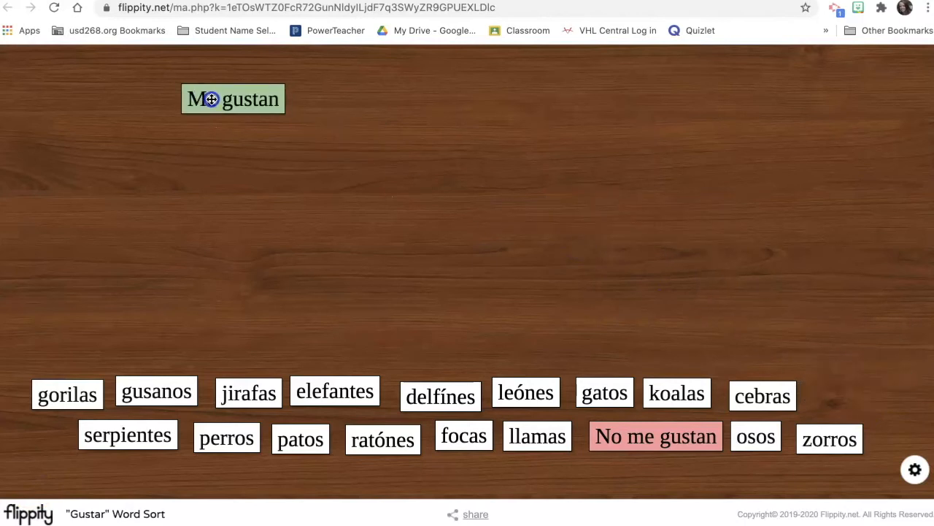
drag(651, 438, 611, 103)
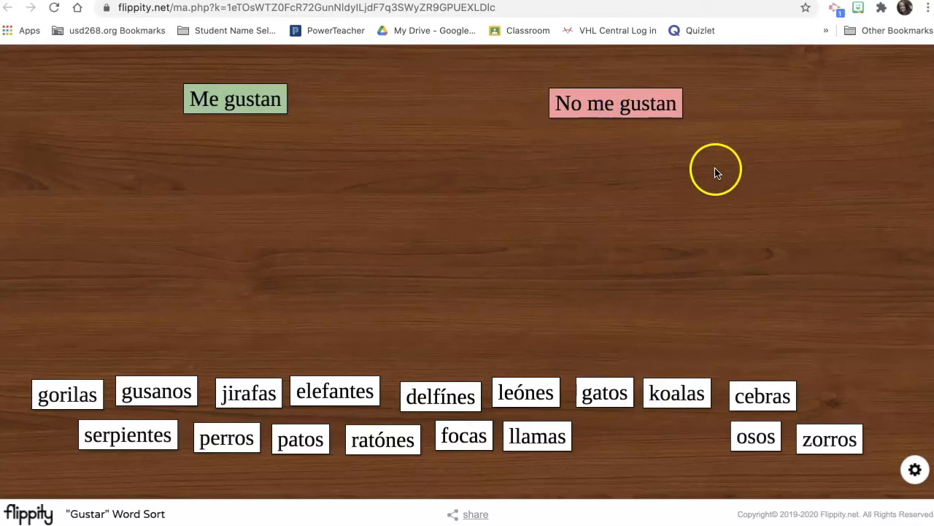
drag(319, 393, 214, 144)
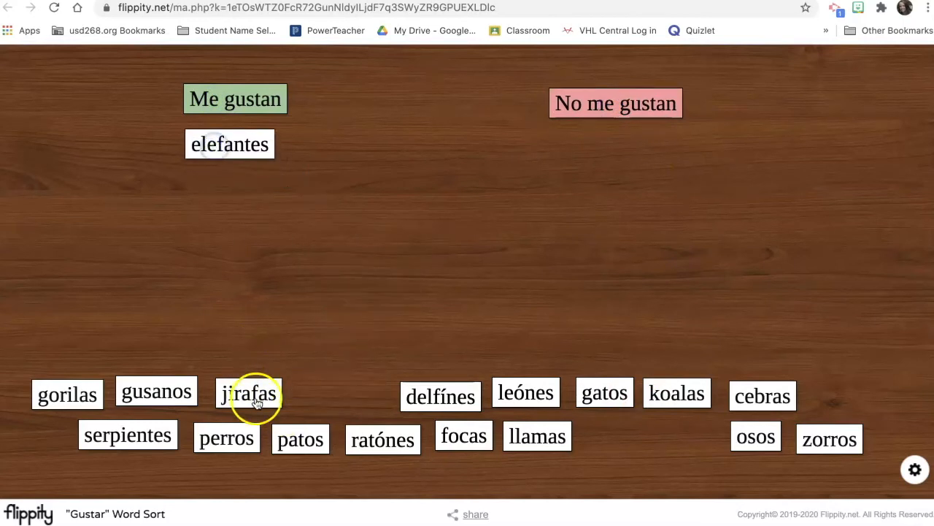
drag(255, 394, 237, 192)
drag(177, 373, 629, 139)
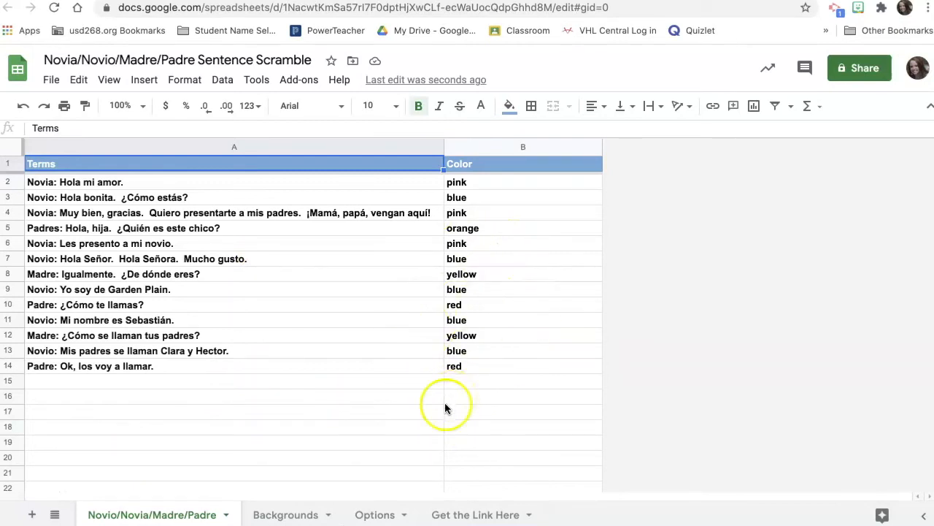
- Launch the sentence scramble from the link in cell A2 of the Get the Link Here sheet
click(456, 516)
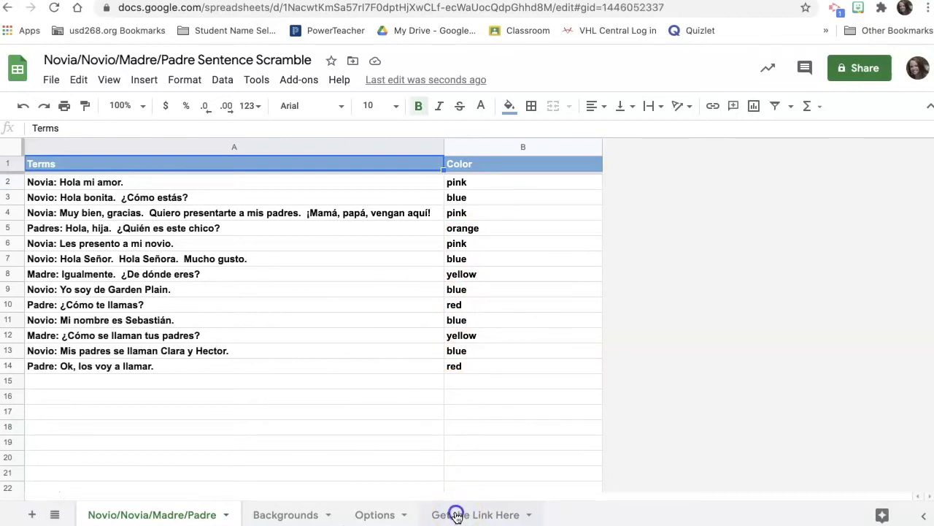
click(316, 194)
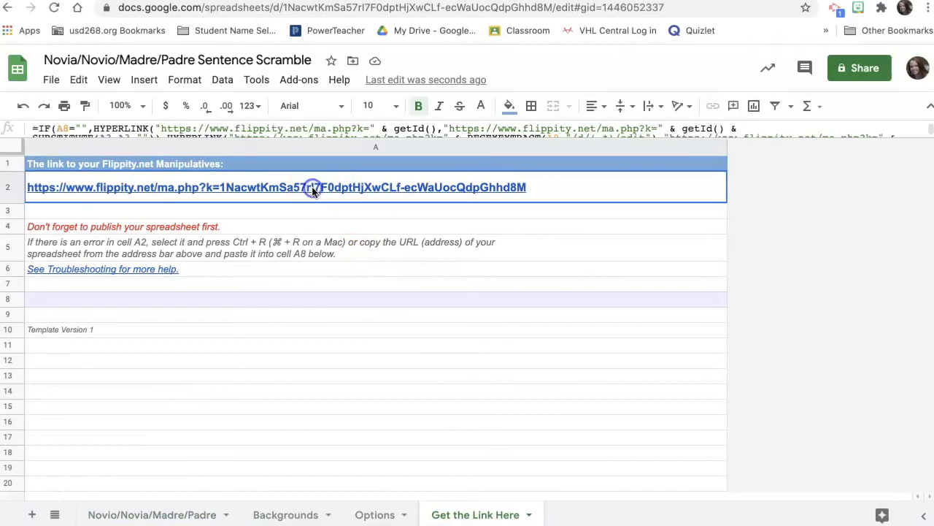
click(153, 224)
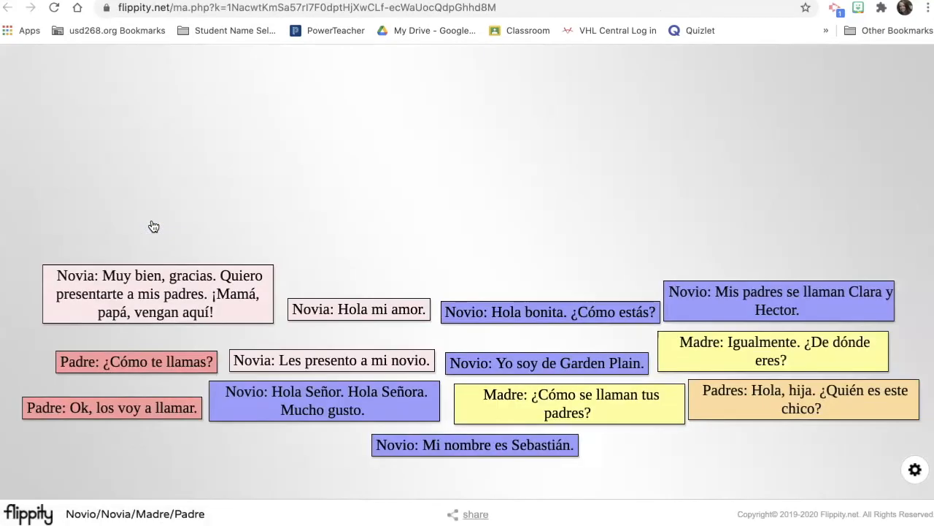
- Place Padre: ¿Cómo te llamas? at top centre, with Novio: Hola bonita and Novia: Hola mi amor below
click(391, 193)
drag(167, 363, 505, 164)
drag(547, 308, 490, 219)
click(398, 314)
drag(386, 314, 478, 198)
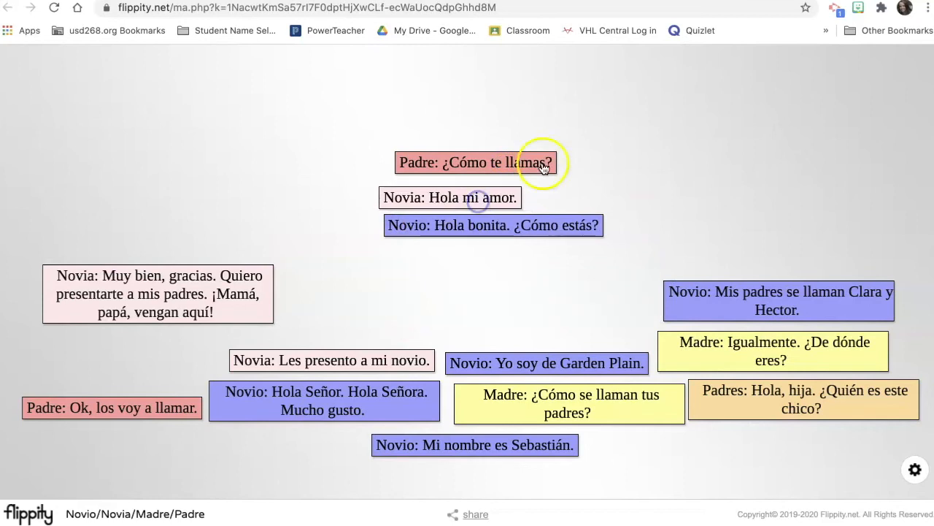
drag(536, 158, 514, 100)
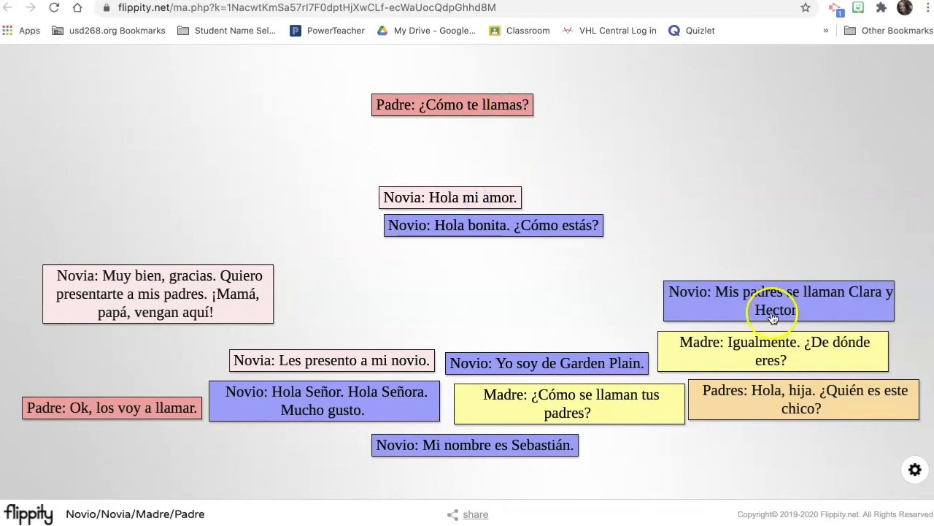
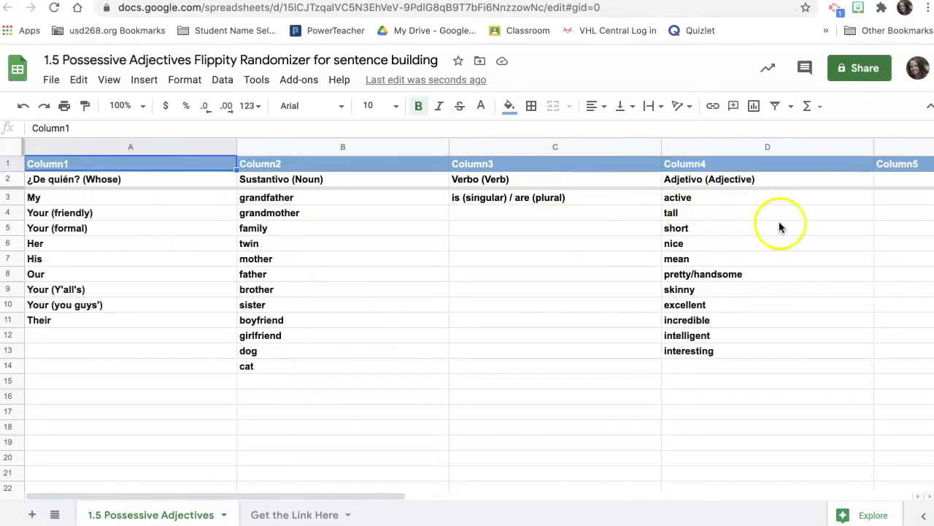
- Open the '1.5 Possessive Adjectives' randomizer from the flippity.net link in cell A2 of Get the Link Here
click(276, 513)
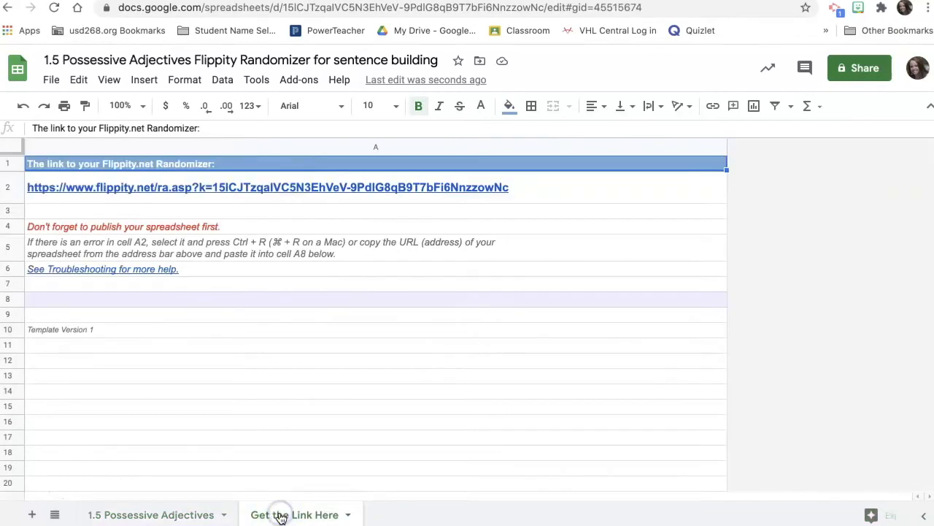
click(271, 187)
click(179, 222)
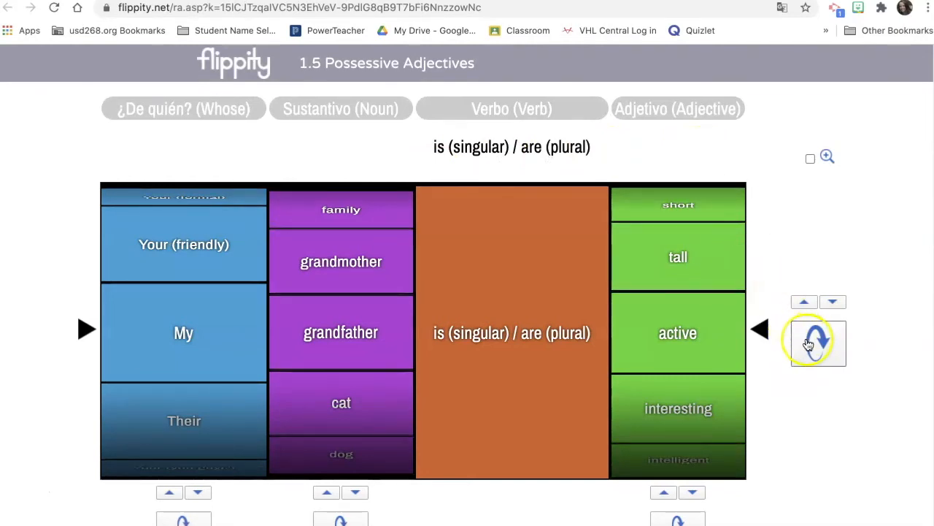
- Spin the first word column alone, then all four columns for a new possessive-adjective sentence
click(184, 519)
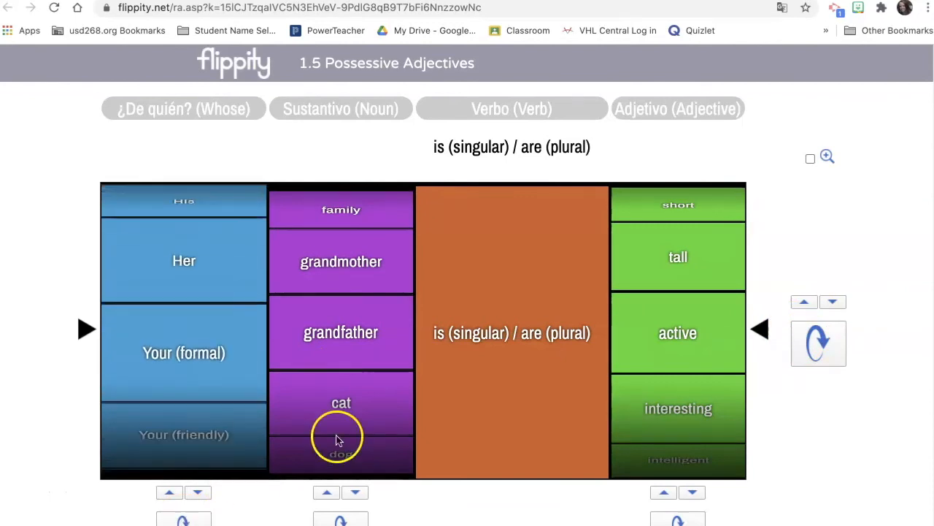
click(841, 336)
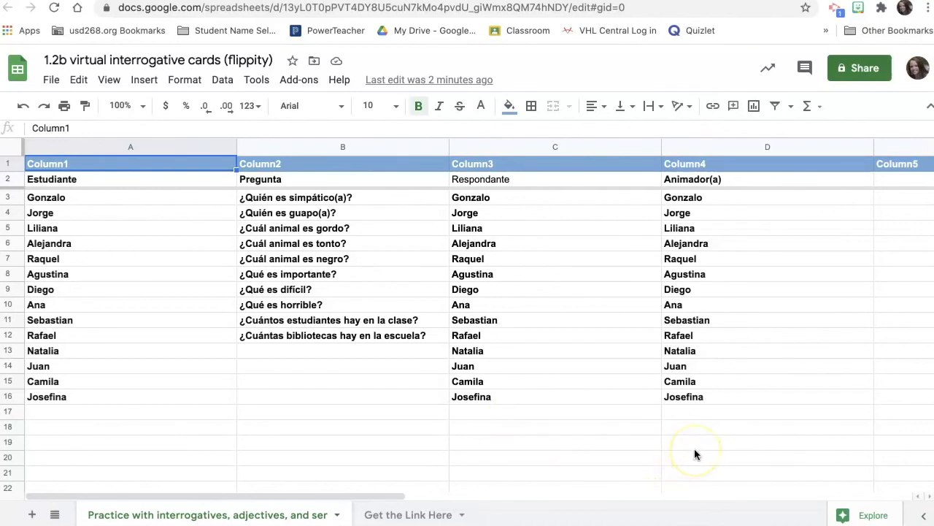
- Launch the interrogatives, adjectives and ser randomizer from the link in cell A2 of Get the Link Here
click(377, 514)
click(355, 184)
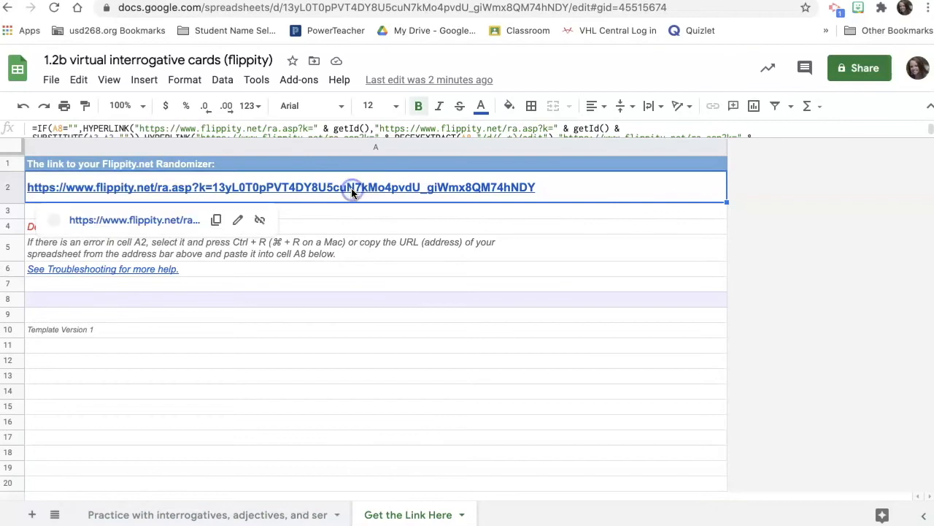
click(128, 221)
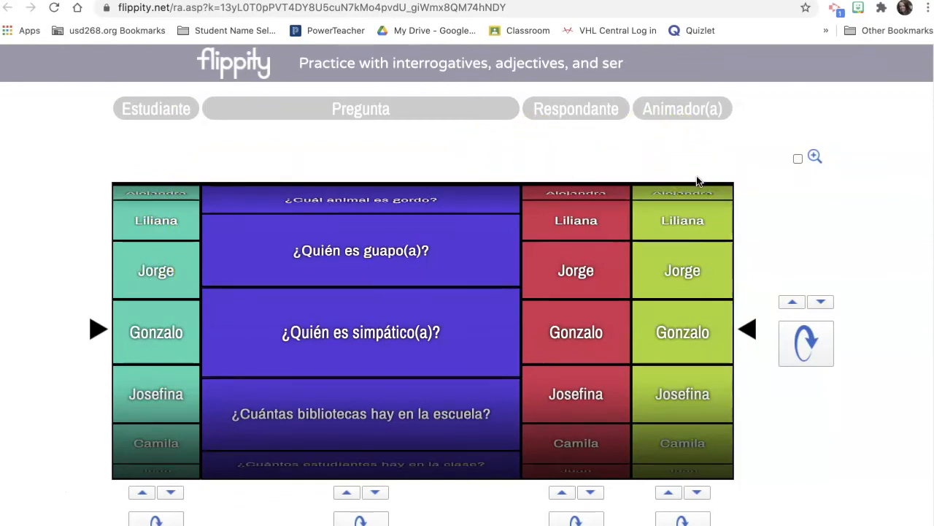
- Spin all Estudiante, Pregunta, Respondante and Animador(a) wheels twice for new pairings
click(807, 348)
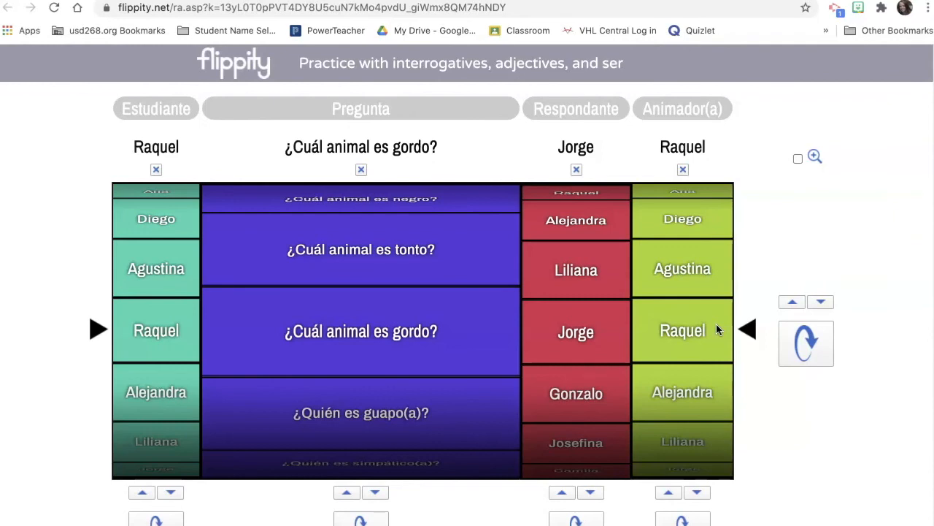
click(787, 346)
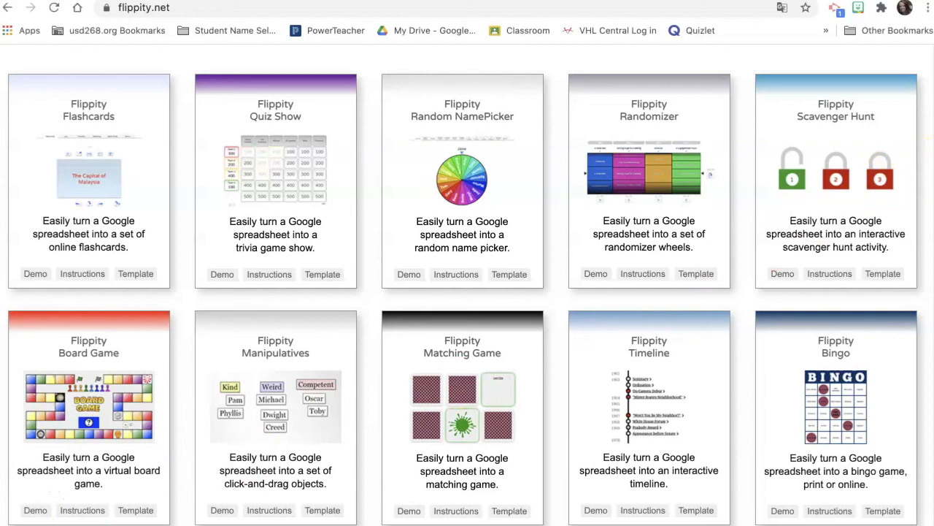
scroll(904, 208, down, 6)
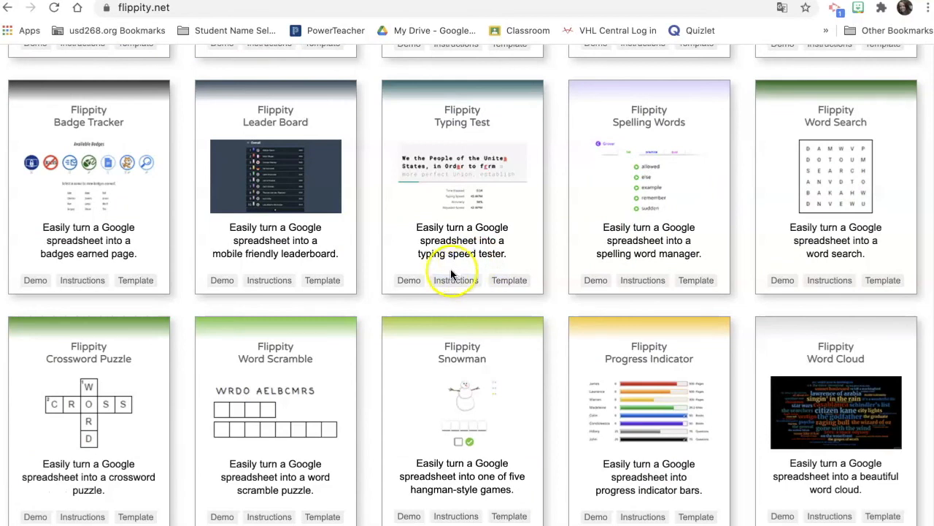
click(411, 281)
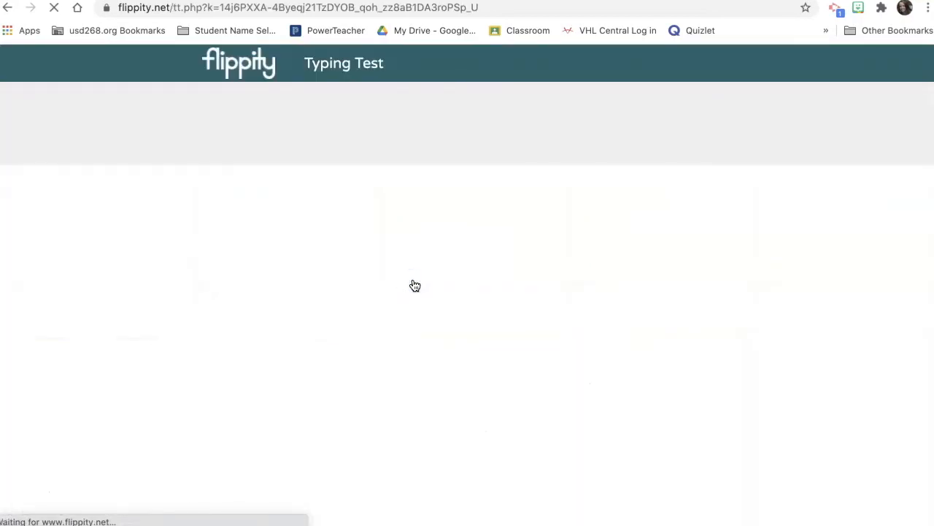
click(438, 267)
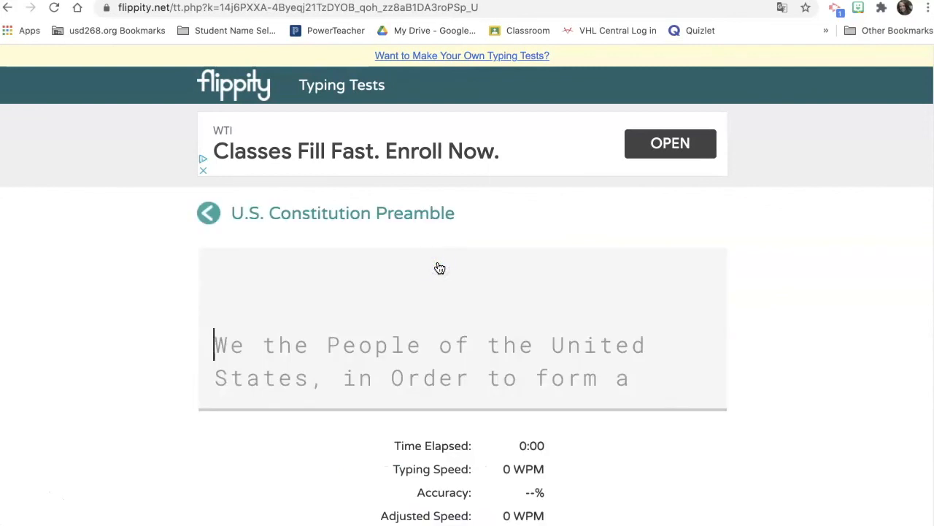
text(We the Peo)
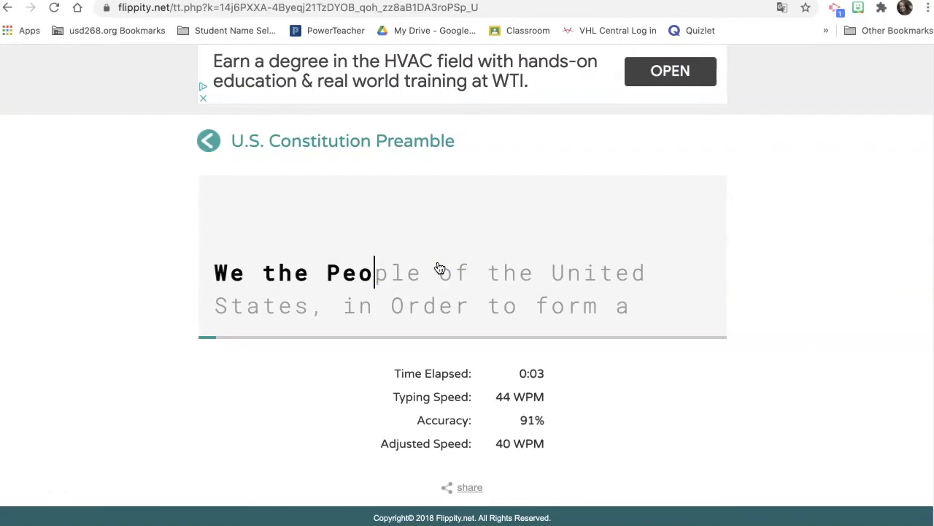
text(ple of the United)
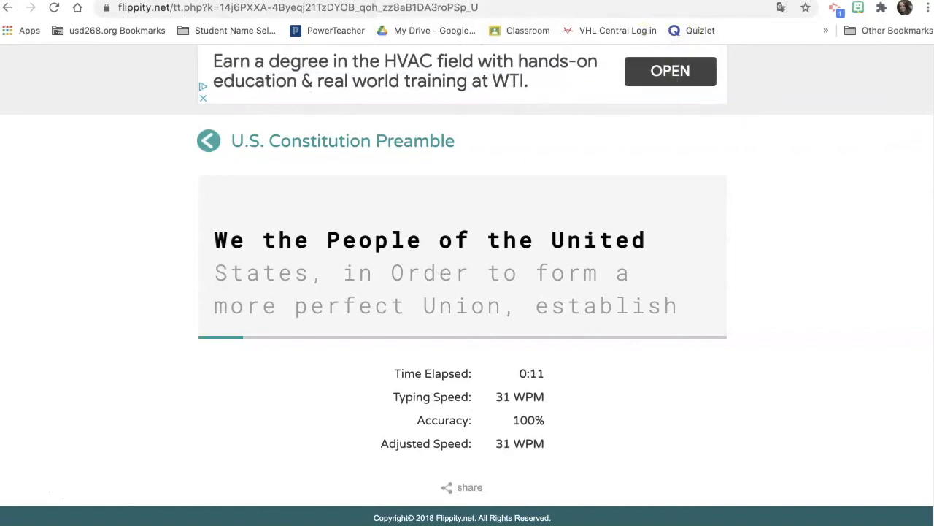
click(10, 8)
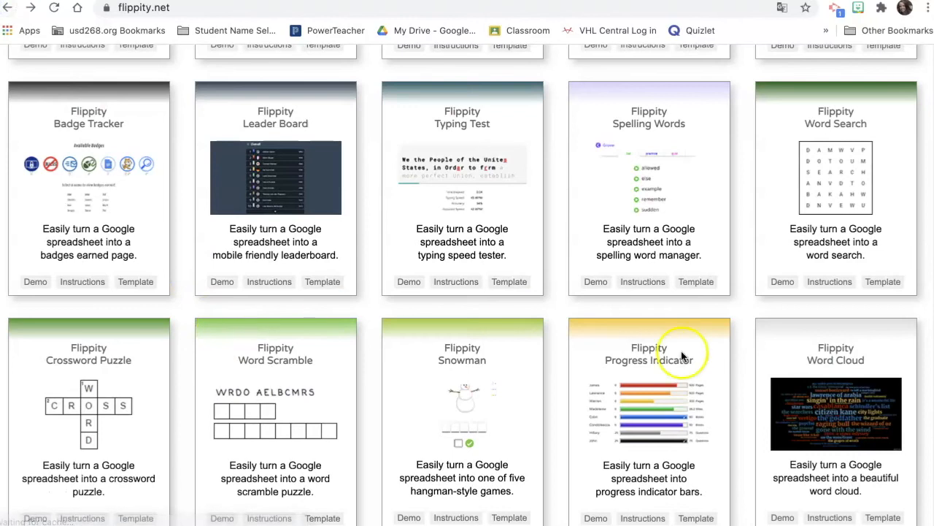
- Make your own copy of the Flippity Typing Test template from its Template link
scroll(681, 355, down, 1)
scroll(681, 356, down, 4)
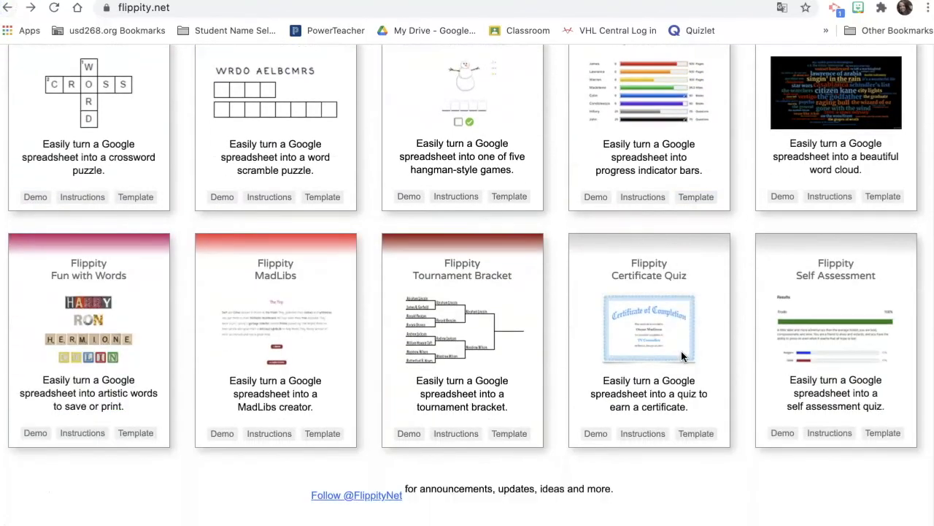
scroll(681, 356, up, 5)
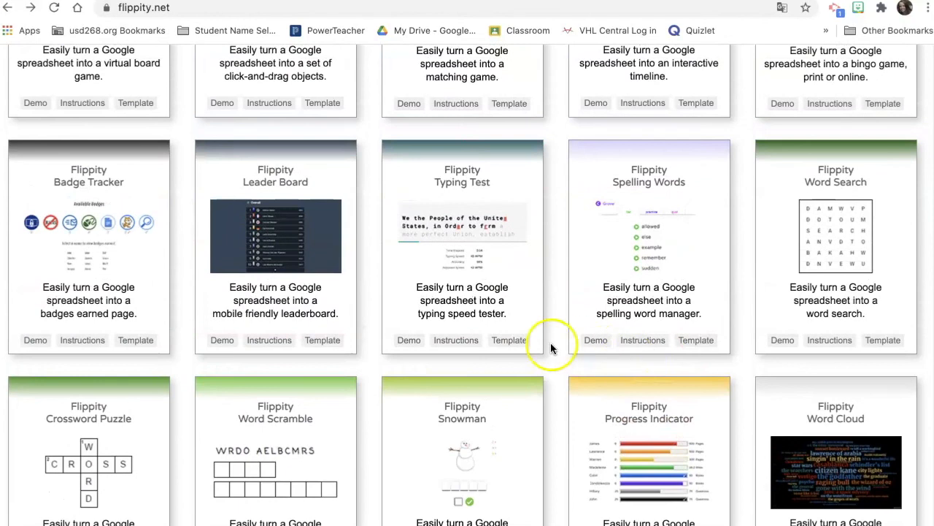
click(508, 340)
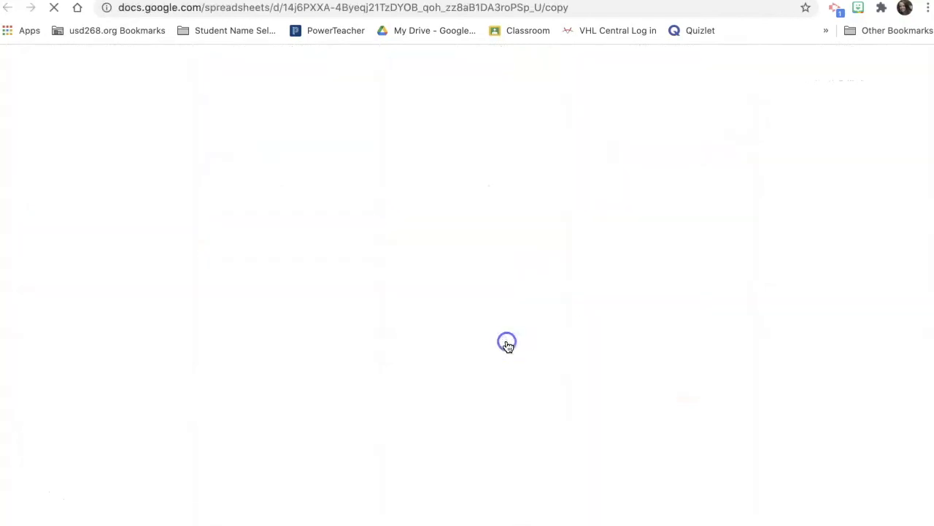
click(261, 296)
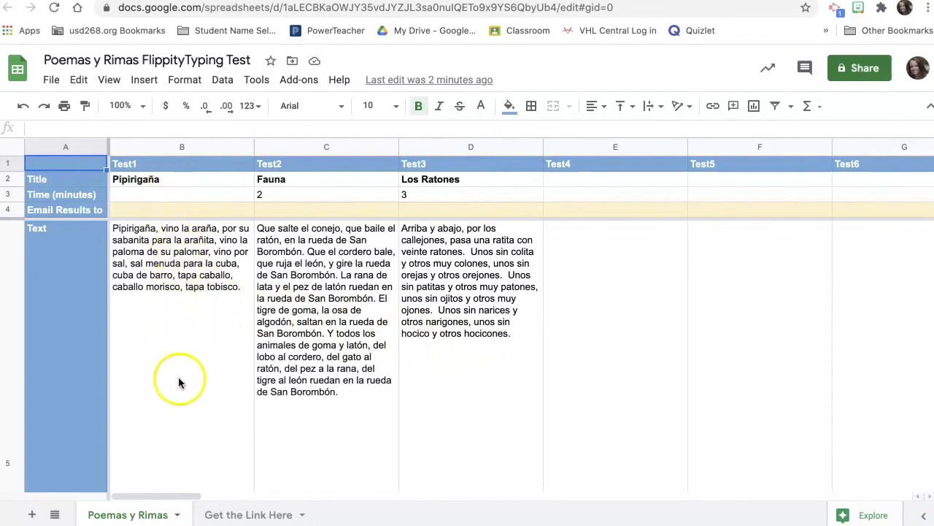
- Open the Poemas y Rimas typing test from the flippity.net link in cell A2 of Get the Link Here
click(248, 516)
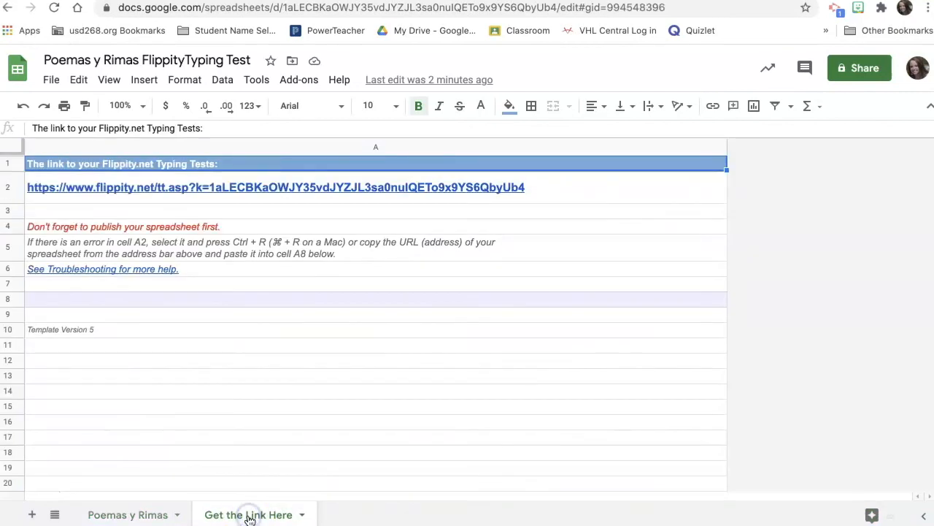
click(310, 189)
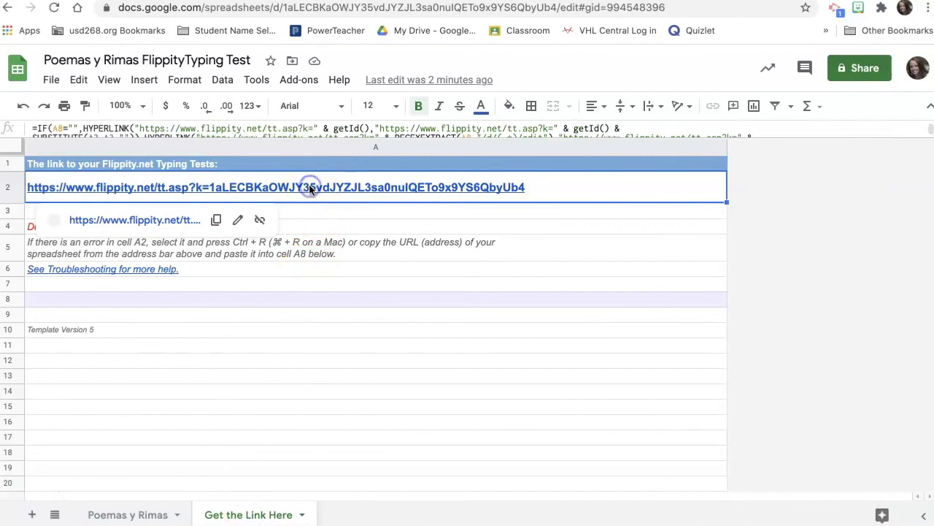
click(117, 516)
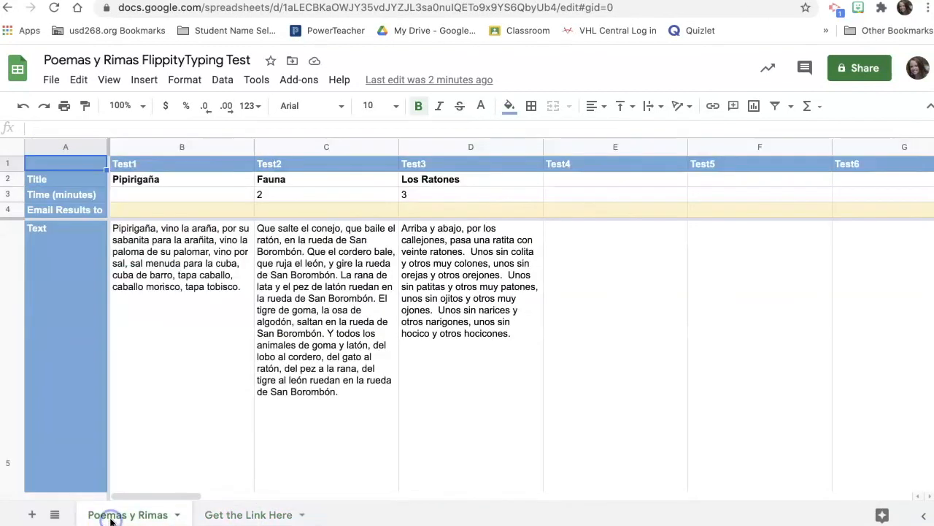
click(53, 80)
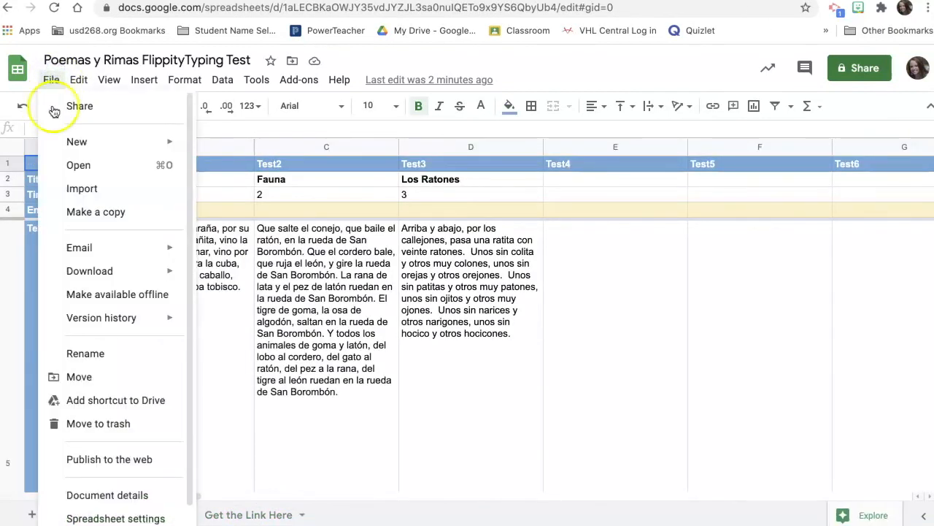
click(378, 412)
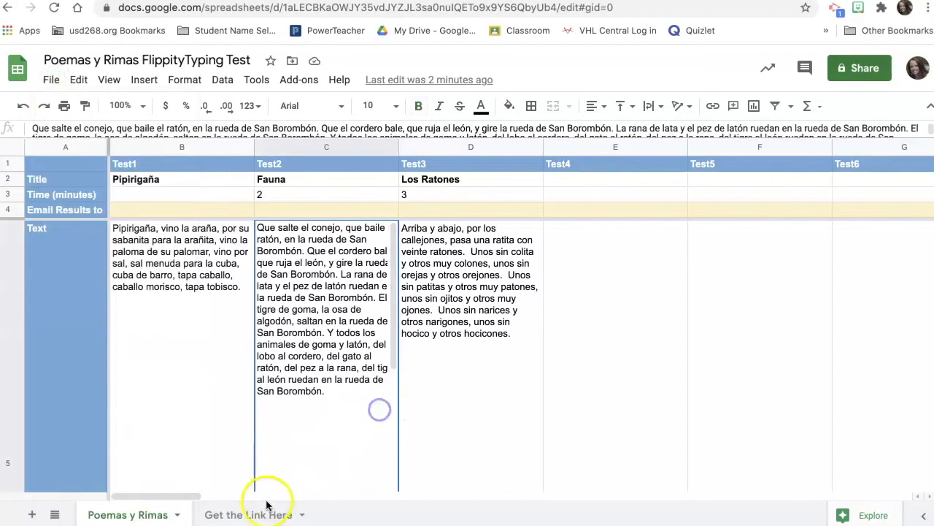
click(250, 513)
click(292, 188)
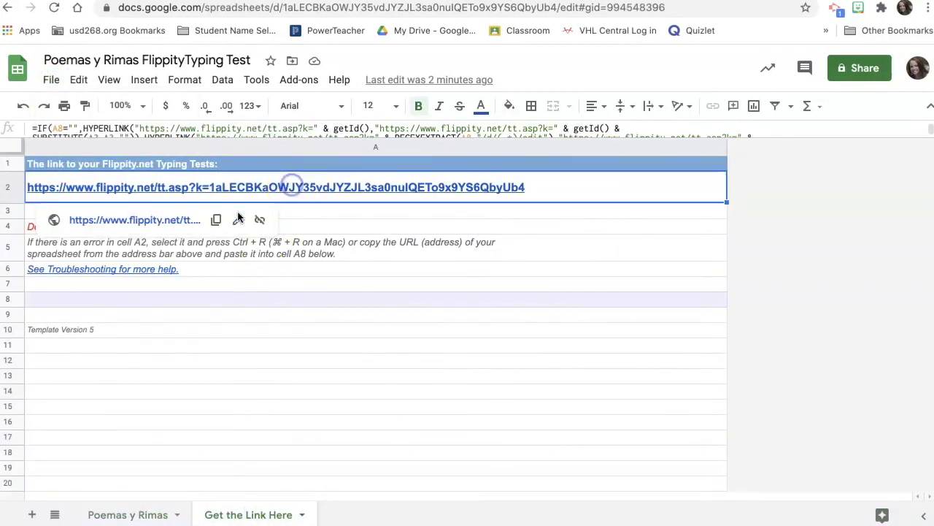
click(181, 219)
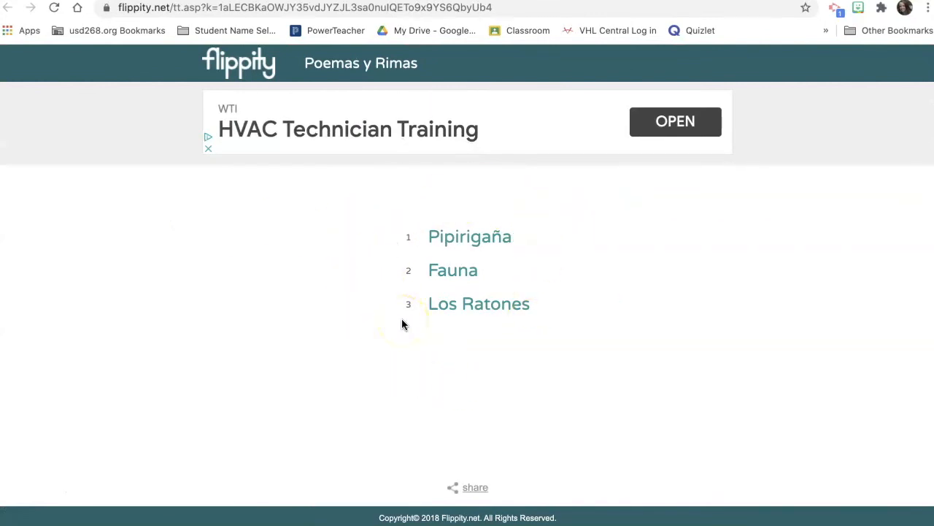
- Start the Los Ratones test and type 'Arriba y abajo, por los callejones,' fixing typos
click(462, 305)
text(Arriba )
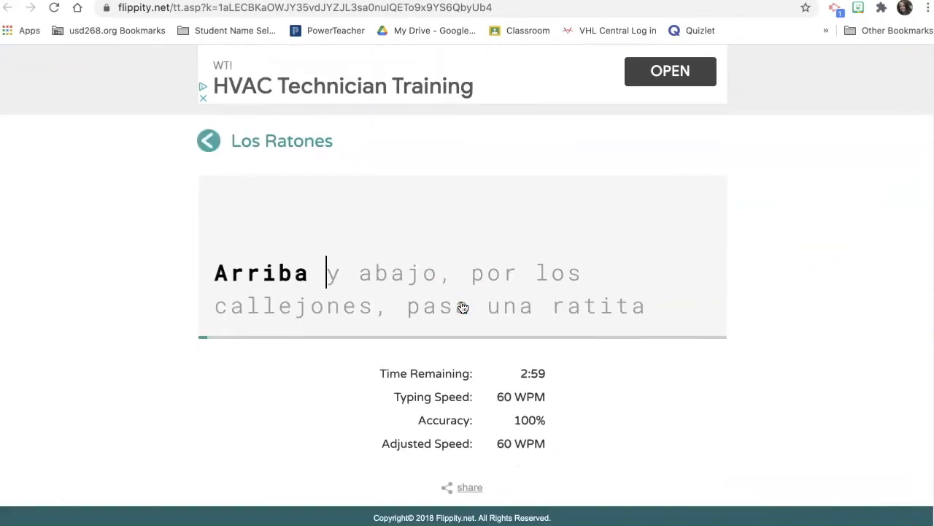
text(y abajao)
key(BackSpace)
key(BackSpace)
text(o,)
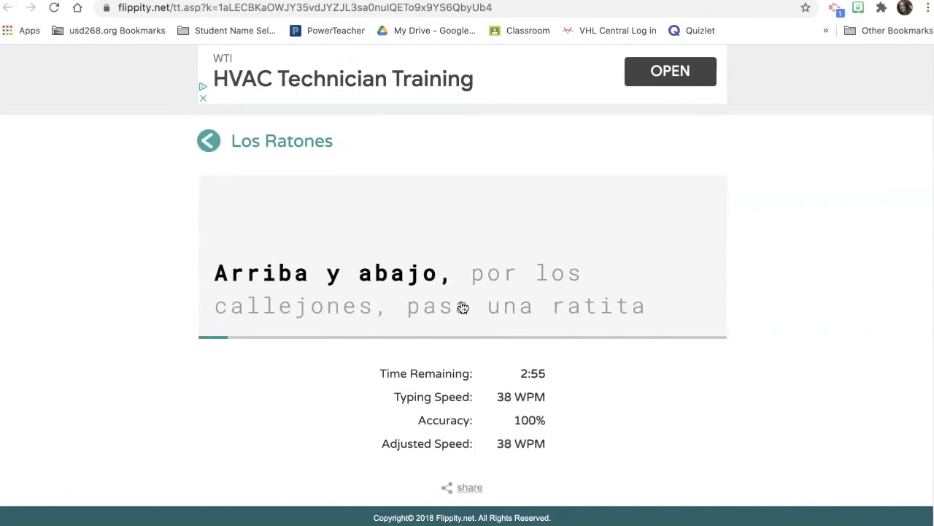
text(por)
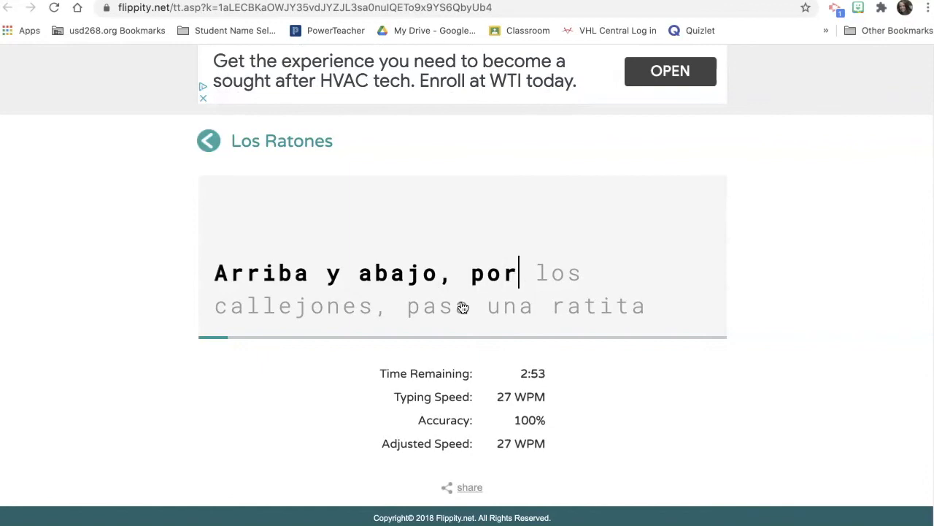
text( los calla)
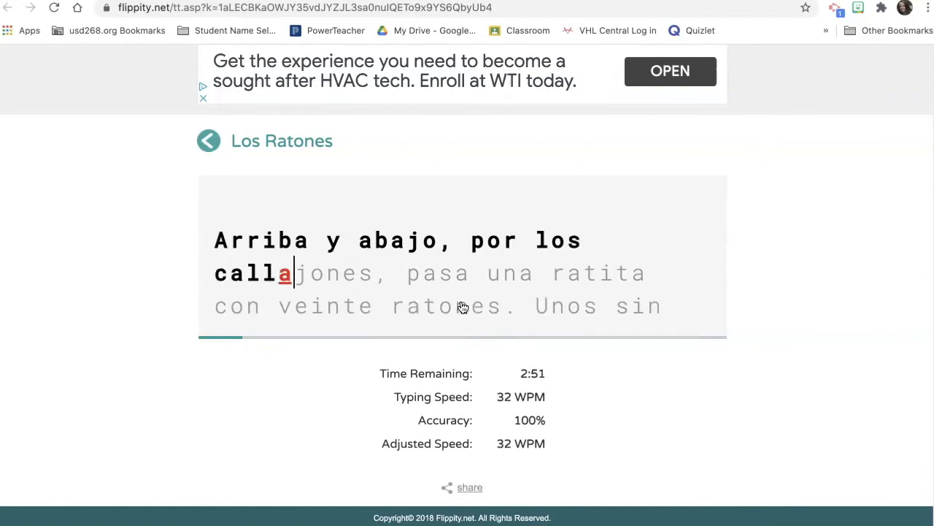
text(jjo)
key(BackSpace)
key(BackSpace)
key(BackSpace)
key(BackSpace)
text(lejones,)
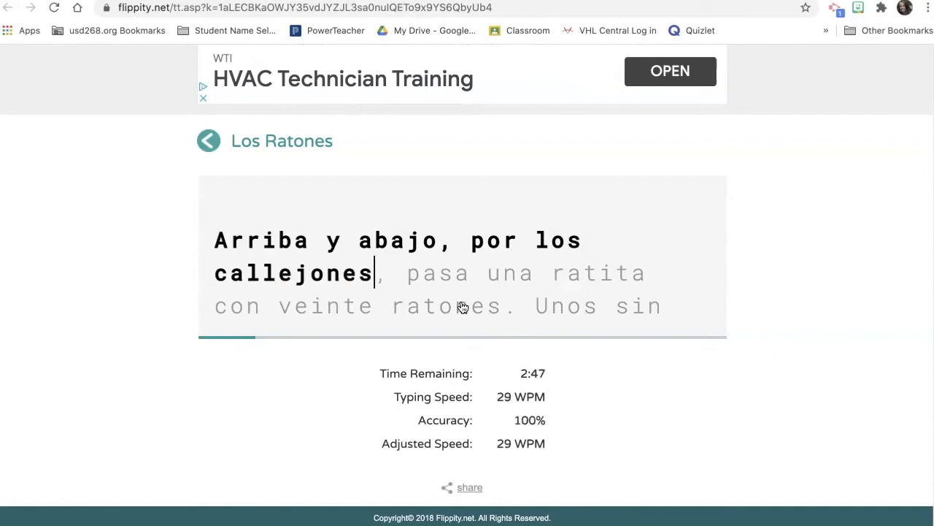